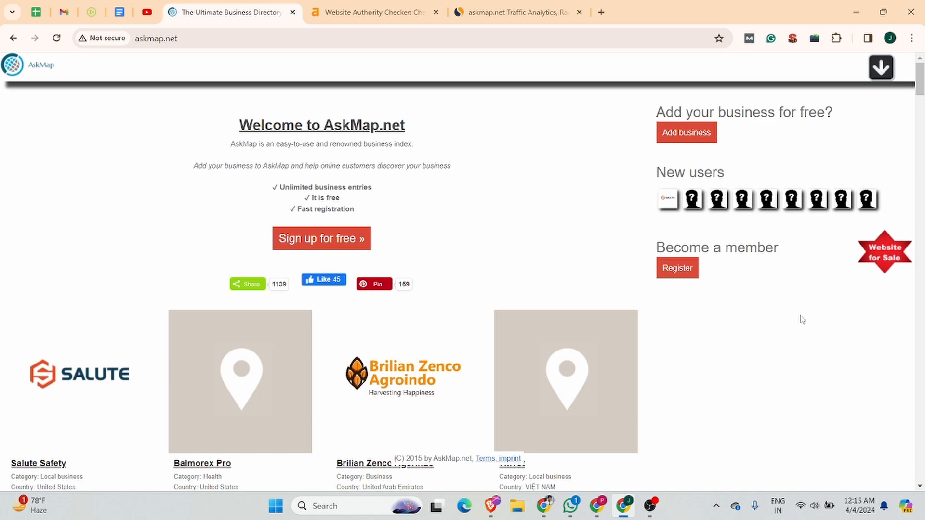
Check askmap.net's Ahrefs Domain Rating of 72, then bring up its Similarweb page
left_click(351, 11)
mouse_move(289, 197)
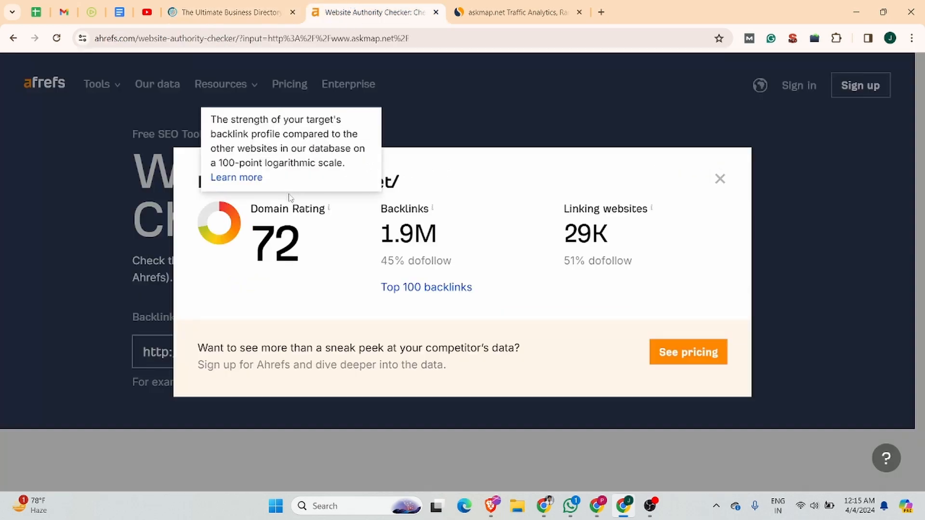
left_click(480, 6)
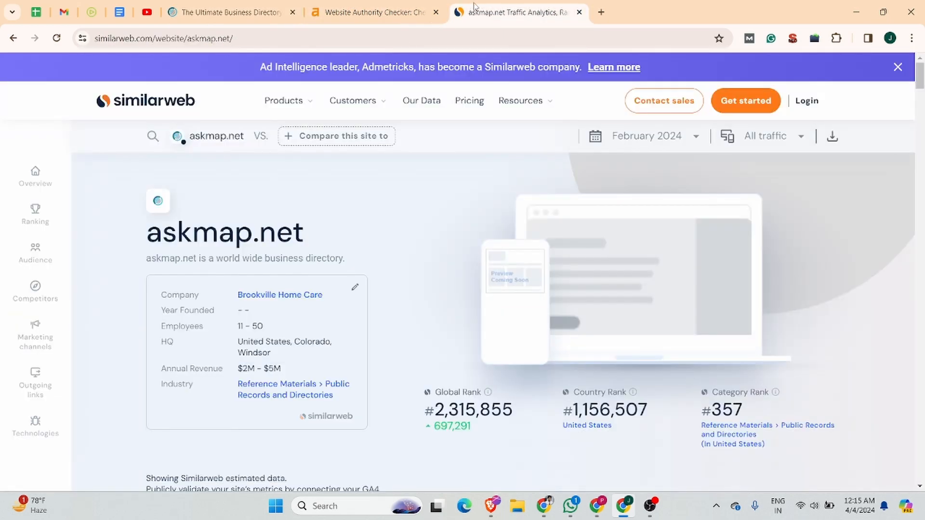
Scroll askmap.net's Similarweb stats down to top countries: Philippines 11.44%, Germany 9.43%, United States 9.33%
scroll(301, 339, "down", 5)
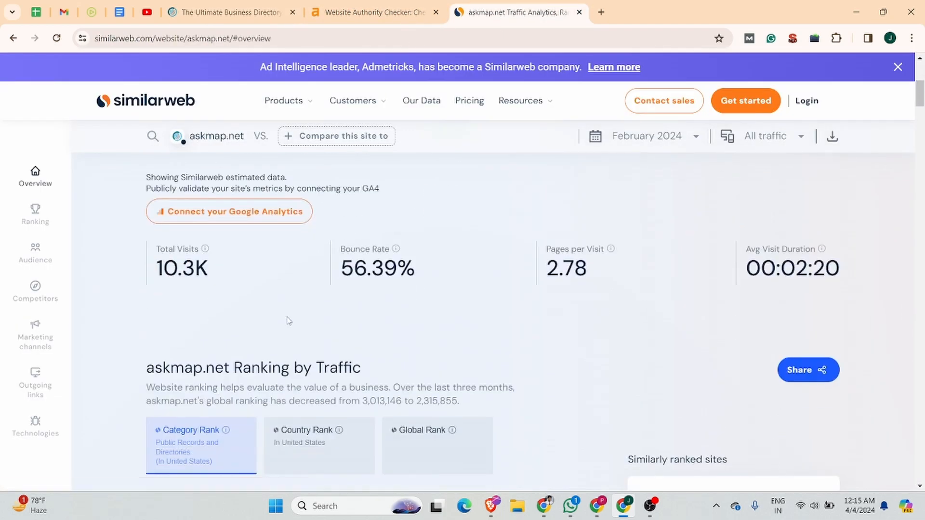
scroll(450, 267, "down", 15)
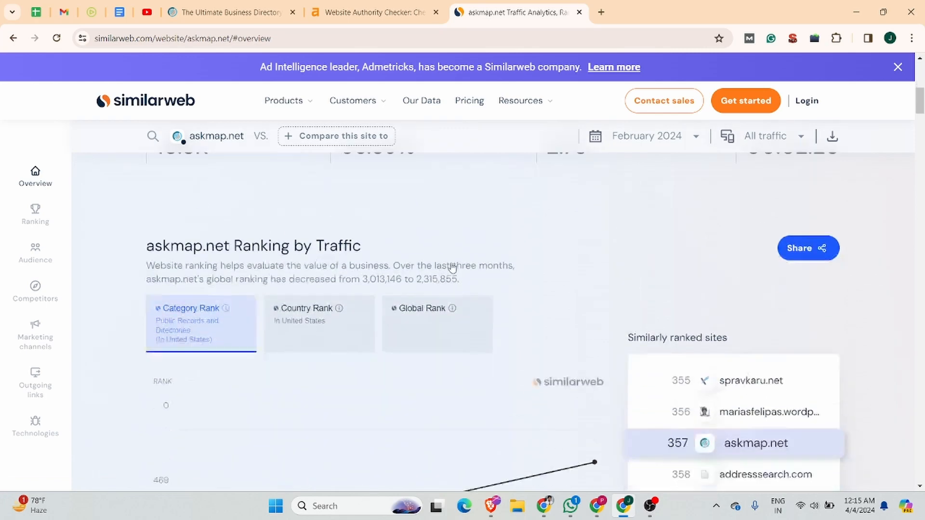
scroll(451, 266, "down", 5)
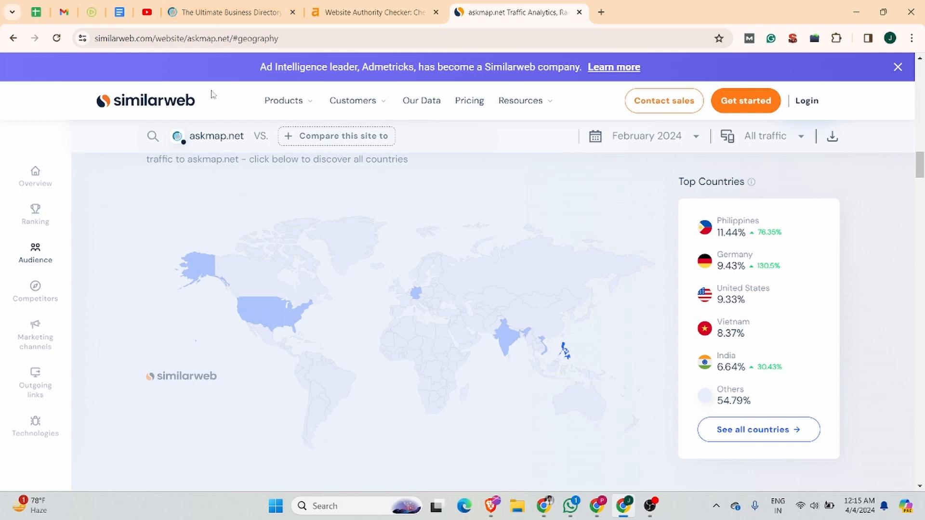
left_click(216, 13)
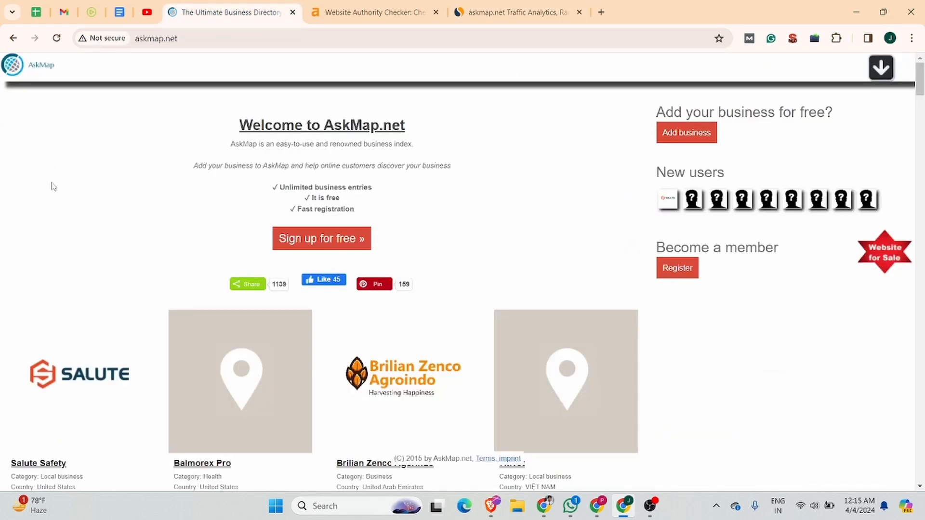
Fill the AskMap sign-up form with username jobma, the saved e-mail and a password, and register
left_click(321, 246)
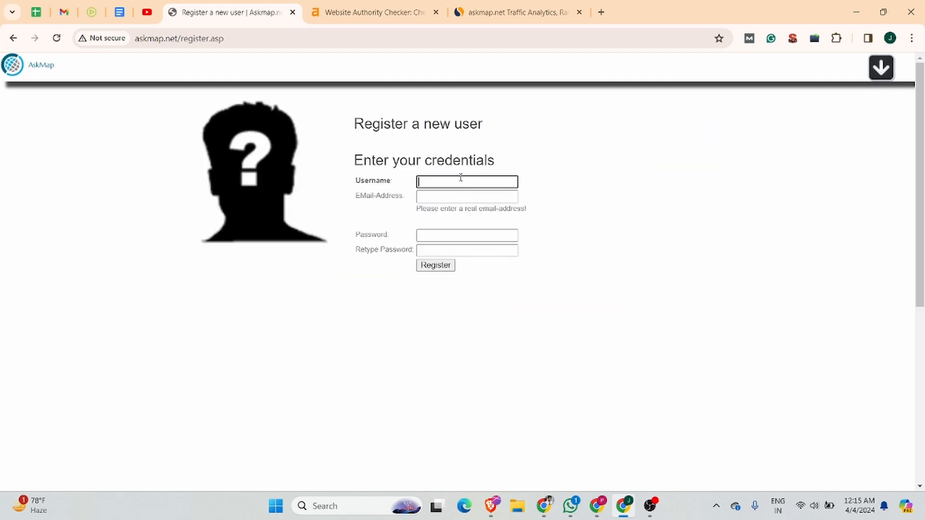
left_click(432, 181)
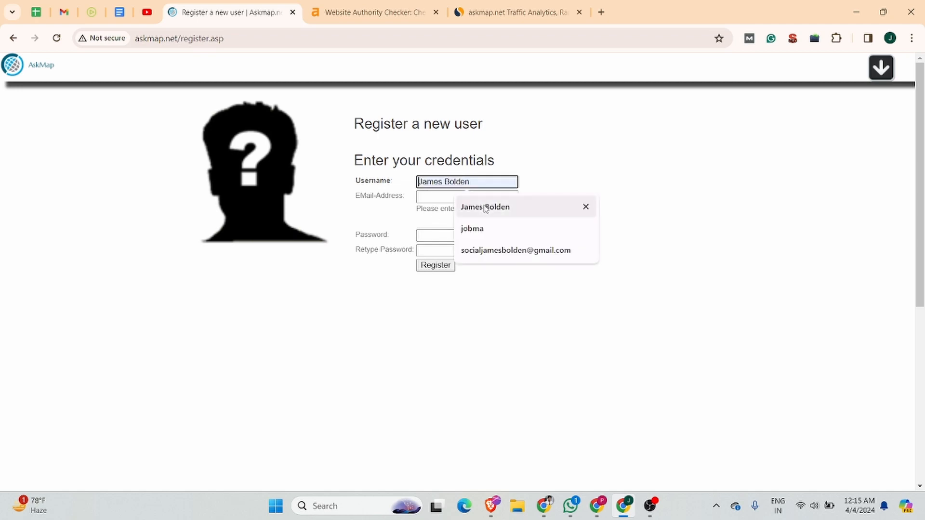
left_click(474, 228)
left_click(433, 197)
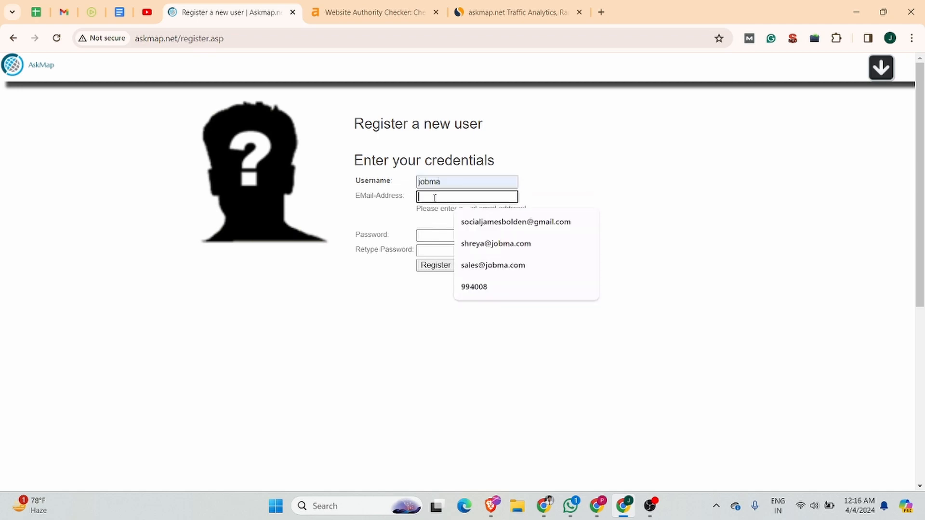
left_click(481, 223)
left_click(428, 234)
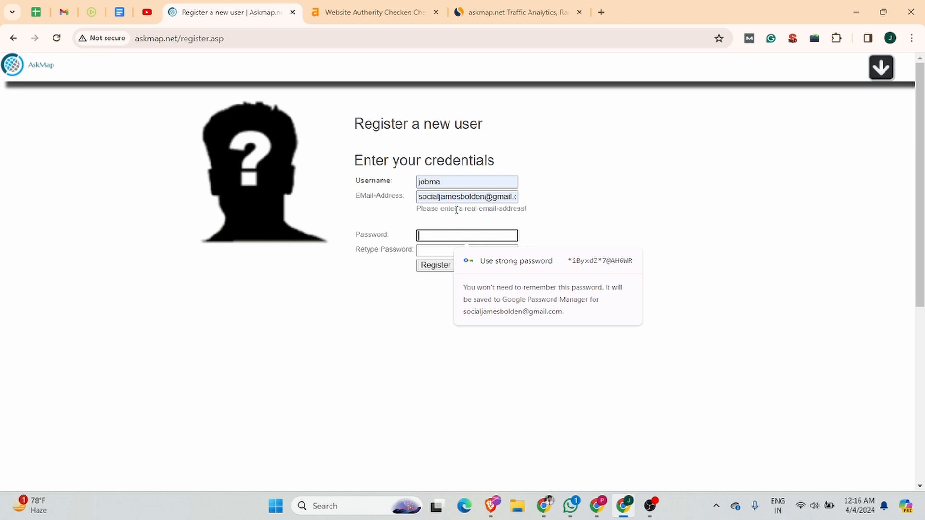
type("••••••••")
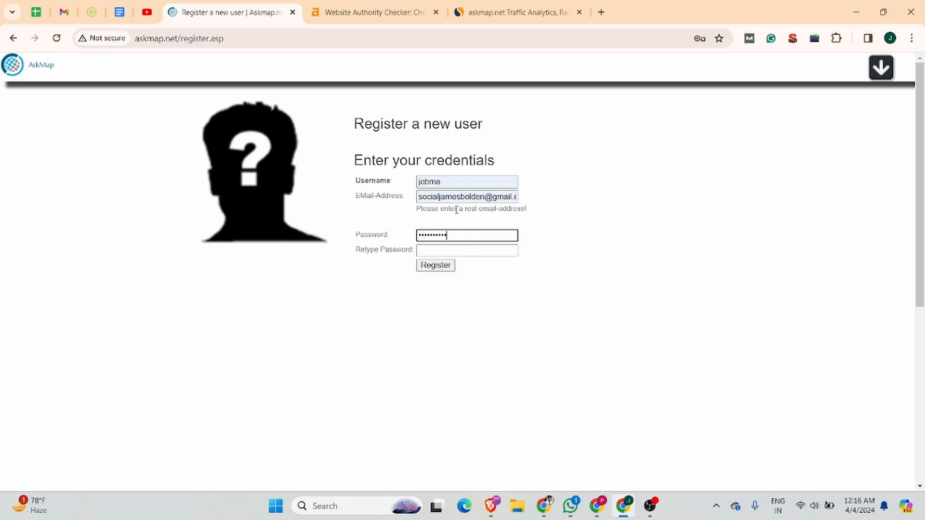
left_click(460, 249)
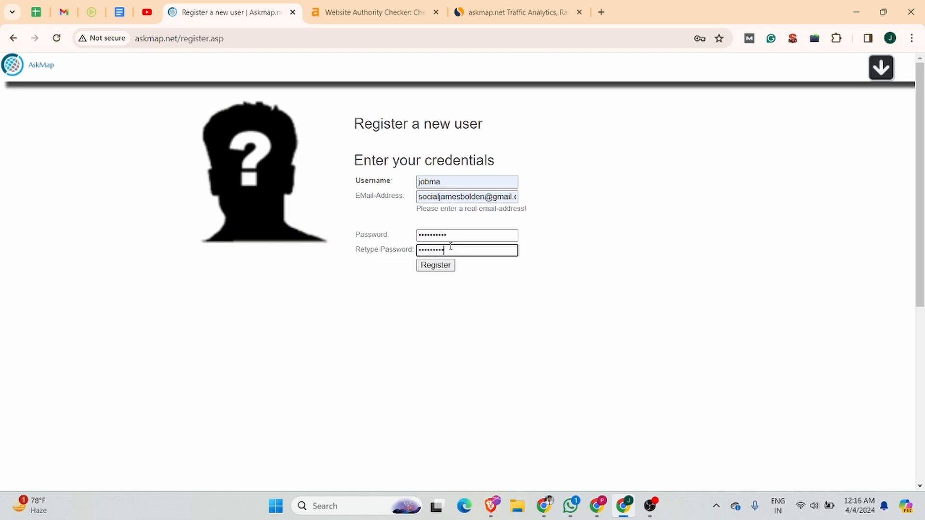
left_click(433, 265)
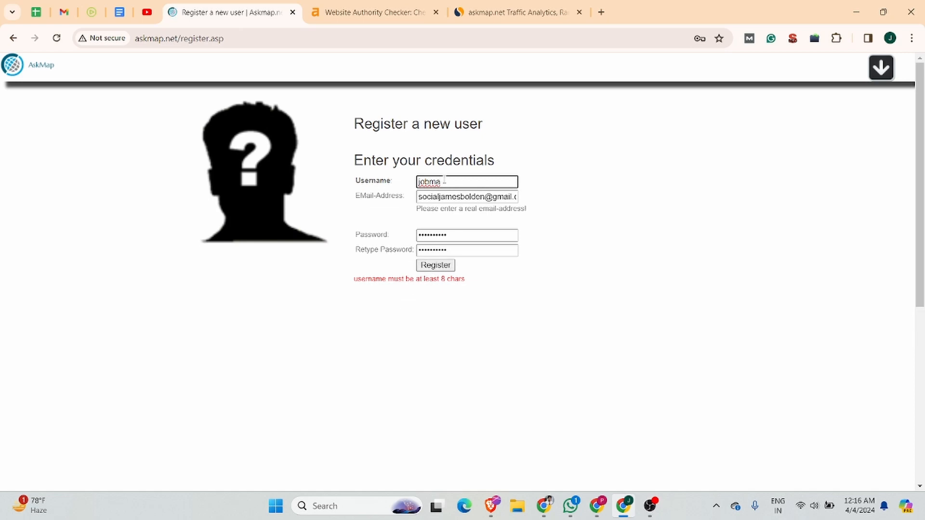
Lengthen the username with 'inter', resubmit the registration, and save the password in the browser
type("interview")
left_click(444, 265)
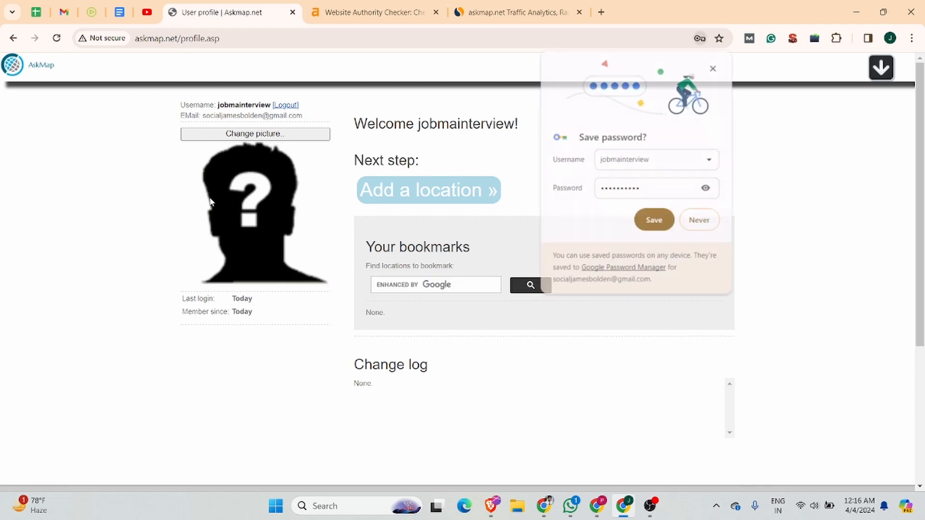
left_click(654, 222)
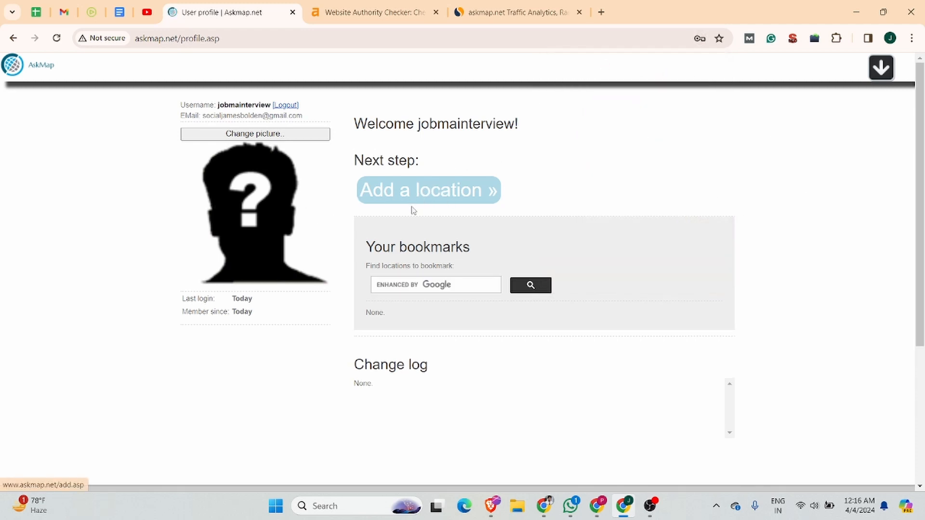
left_click(417, 192)
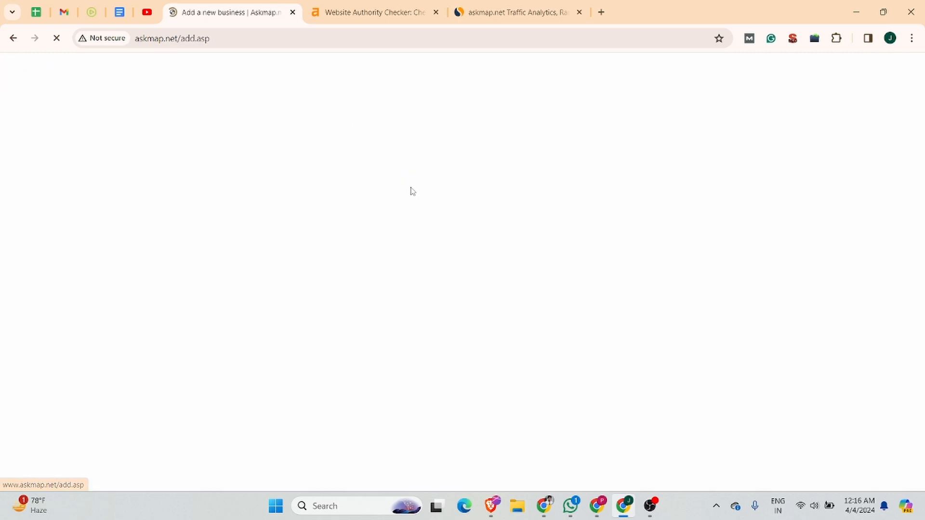
Enter Jobma as the name and replace Local business with Video interview Software as category
left_click(451, 156)
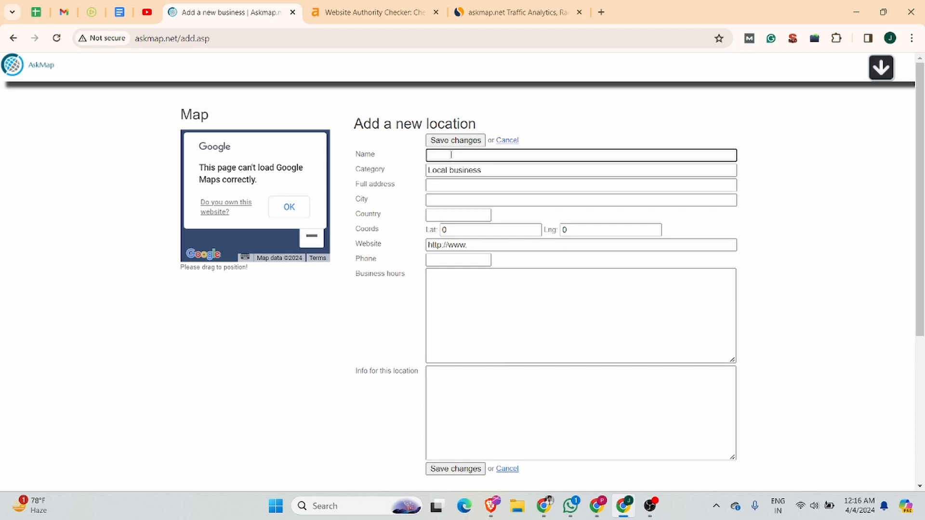
type("Jobma")
left_click(489, 174)
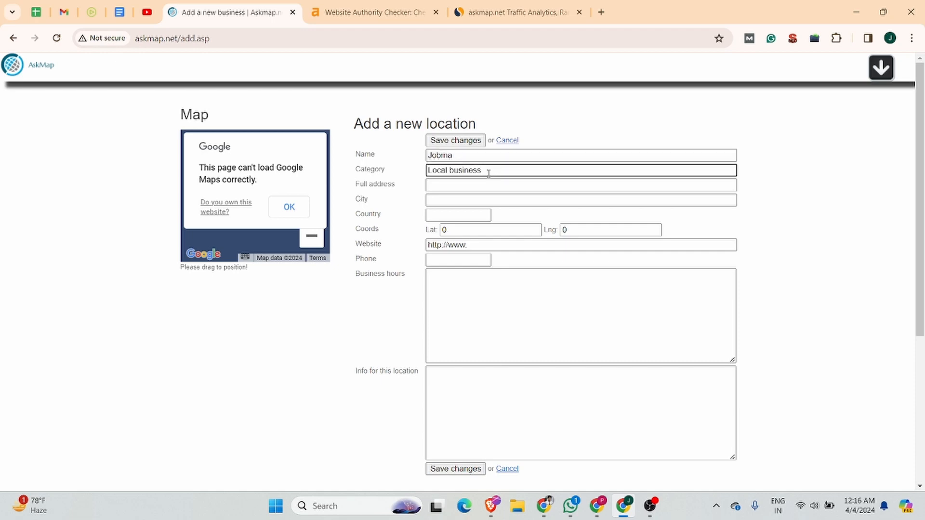
left_click_drag(494, 172, 426, 176)
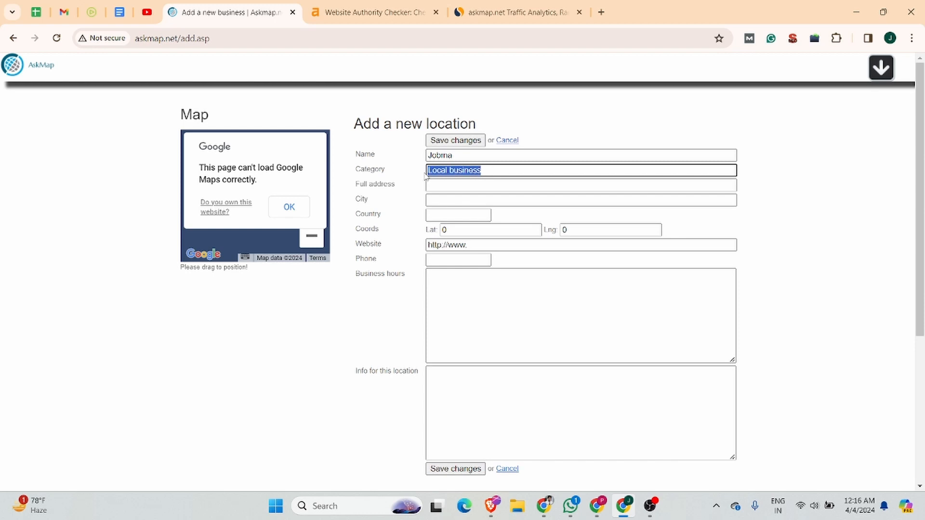
type("Video interv")
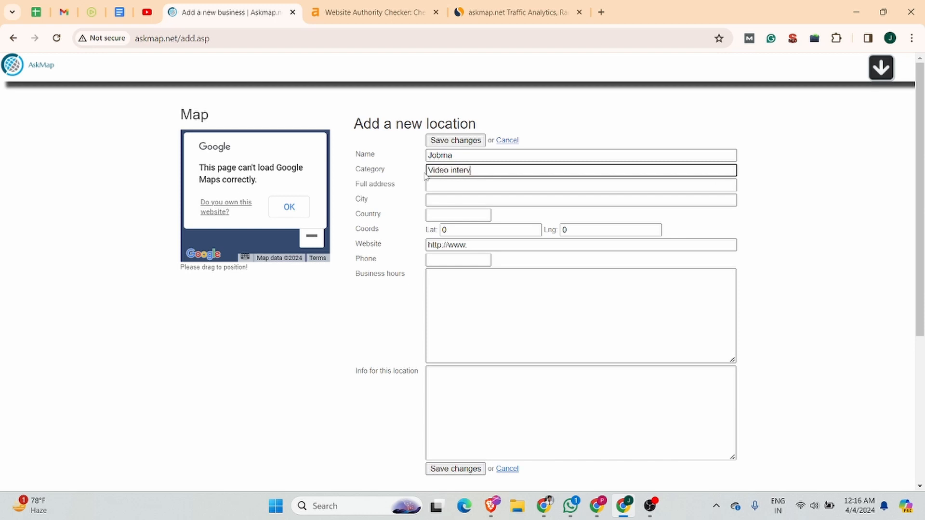
type("iew Software")
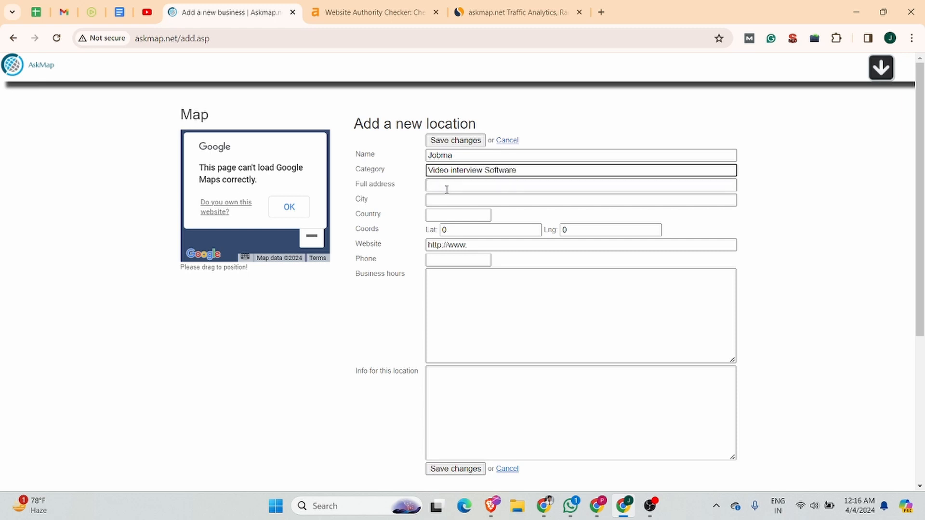
left_click(443, 187)
left_click(120, 12)
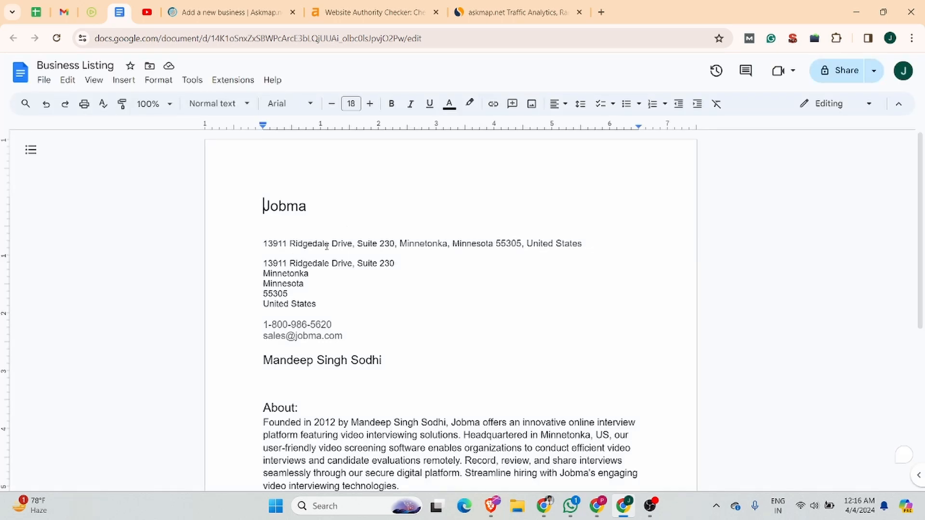
left_click_drag(263, 243, 583, 242)
key("ctrl+c")
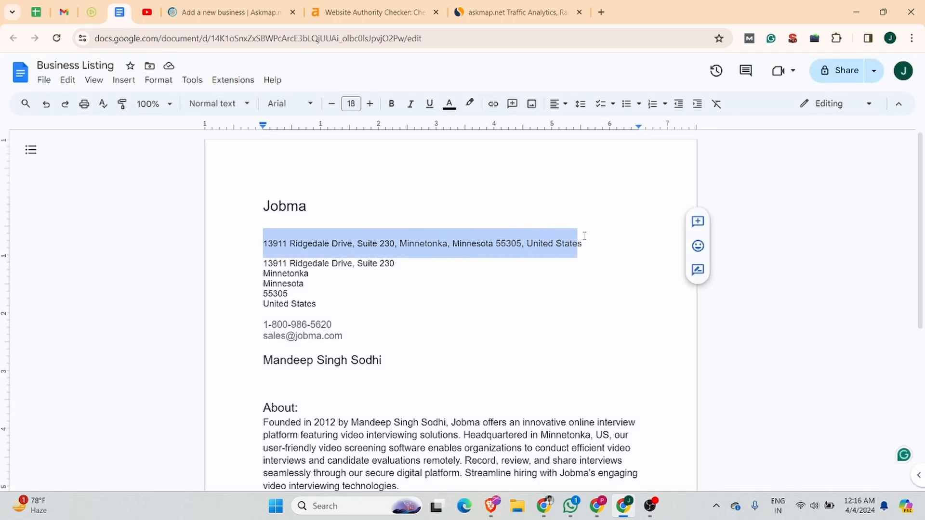
left_click(242, 19)
key("ctrl+v")
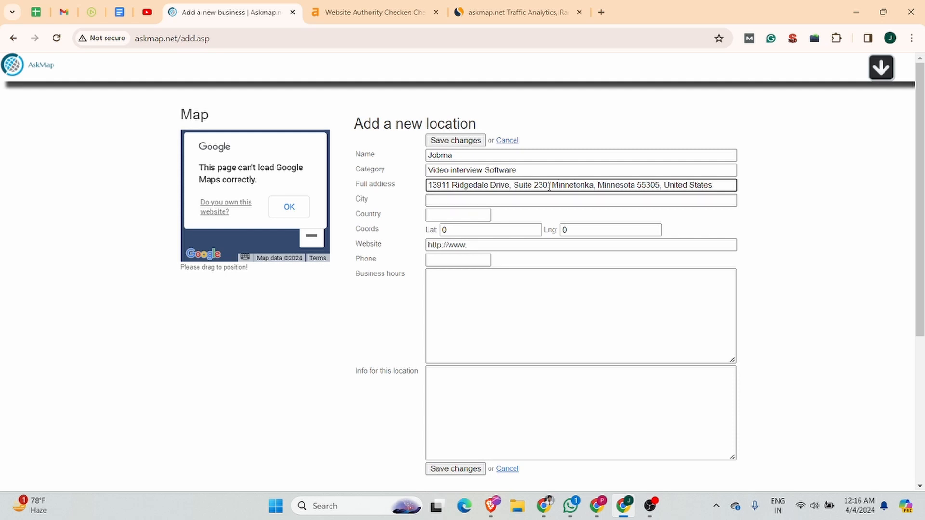
left_click_drag(553, 185, 595, 186)
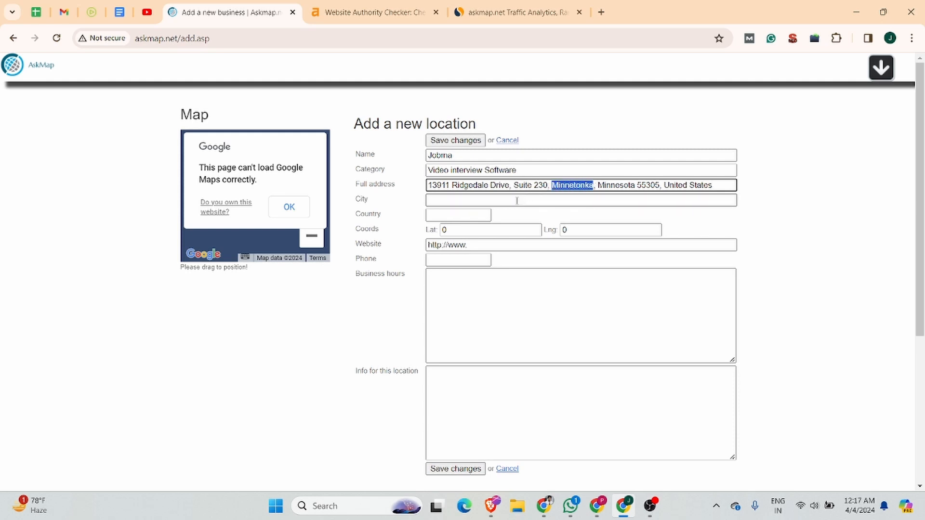
key("ctrl+x")
left_click(440, 200)
key("ctrl+v")
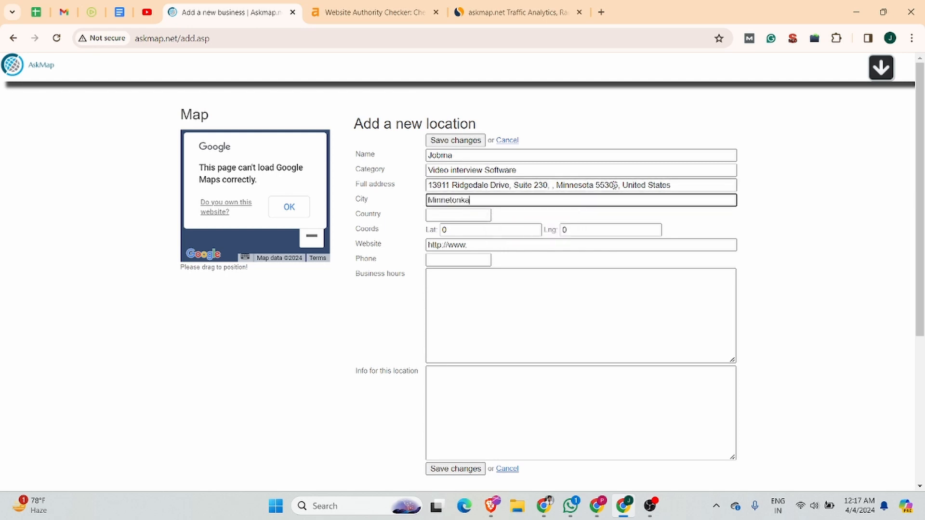
left_click_drag(625, 185, 675, 186)
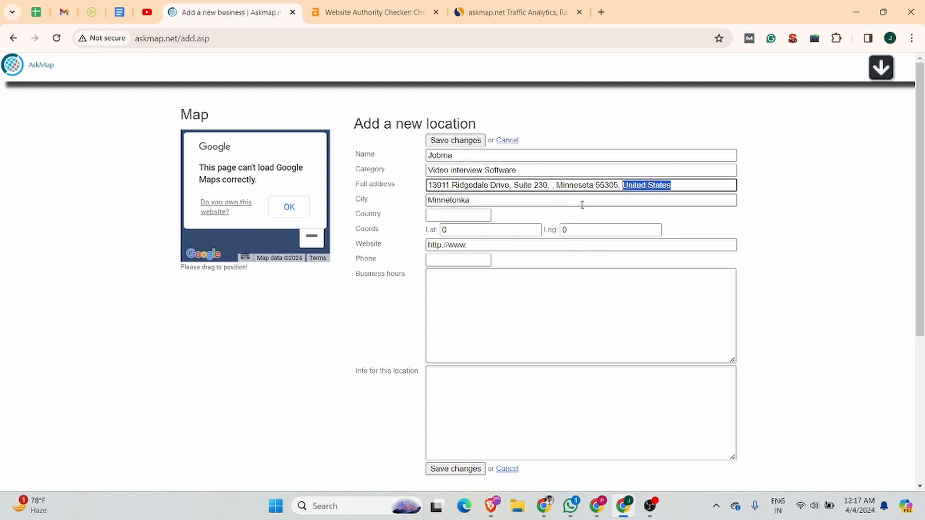
key("ctrl+z")
key("ctrl+z")
key("ctrl+z")
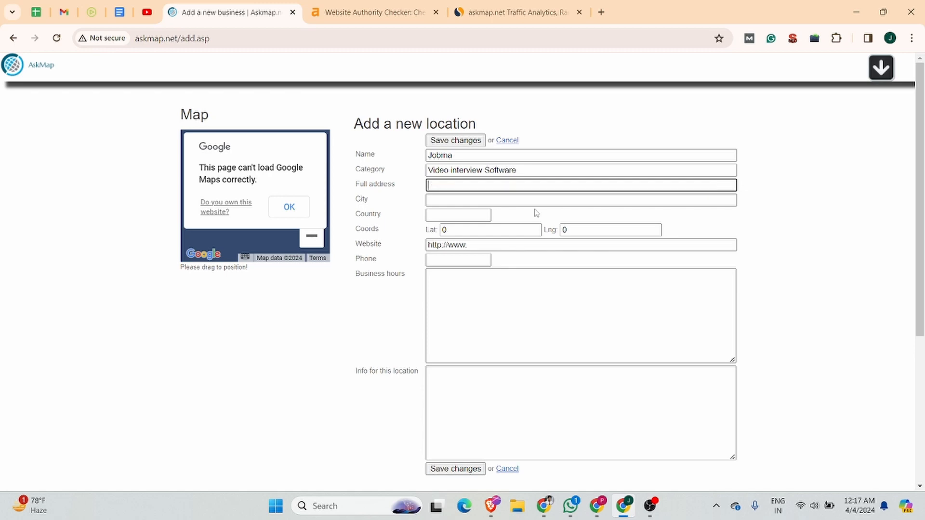
Paste 13911 Ridgedale Drive, Suite 230 and city Minnetonka from the listing; set country United States
left_click(120, 12)
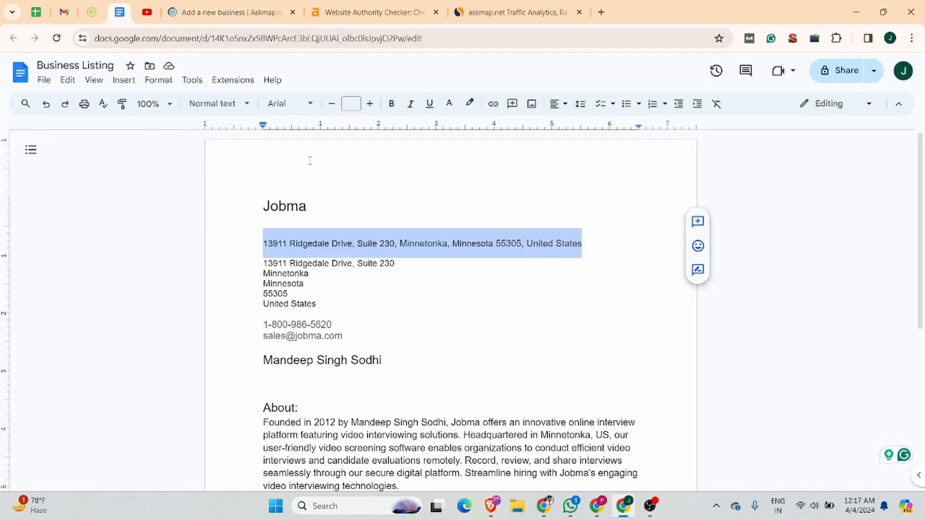
left_click_drag(395, 264, 263, 264)
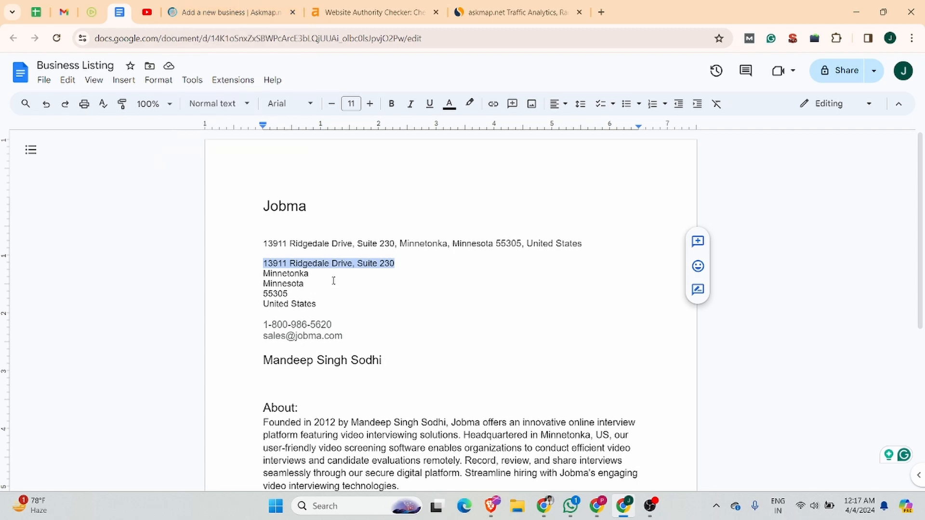
left_click(229, 12)
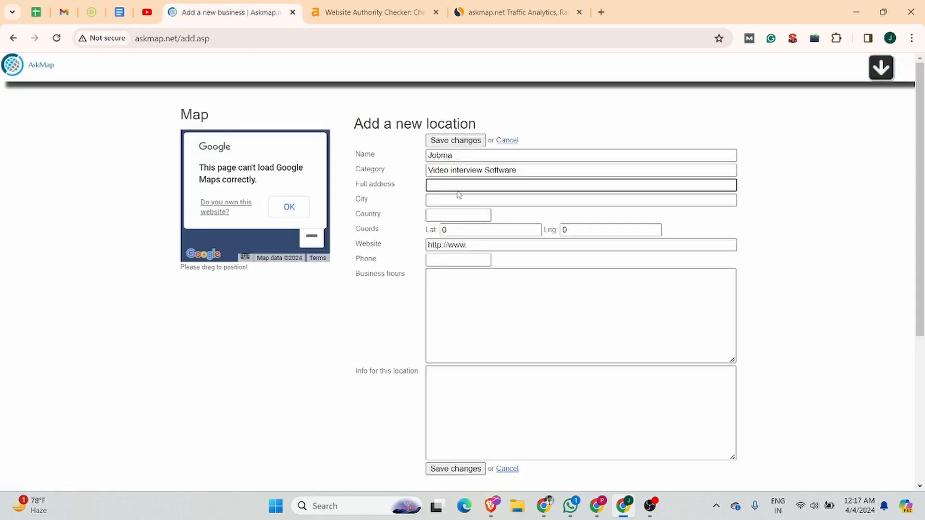
key("ctrl+v")
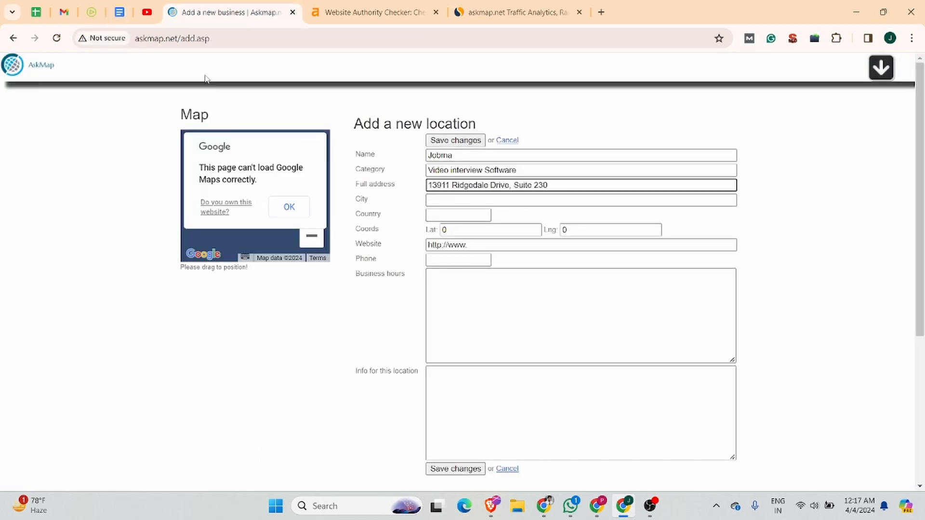
left_click(119, 12)
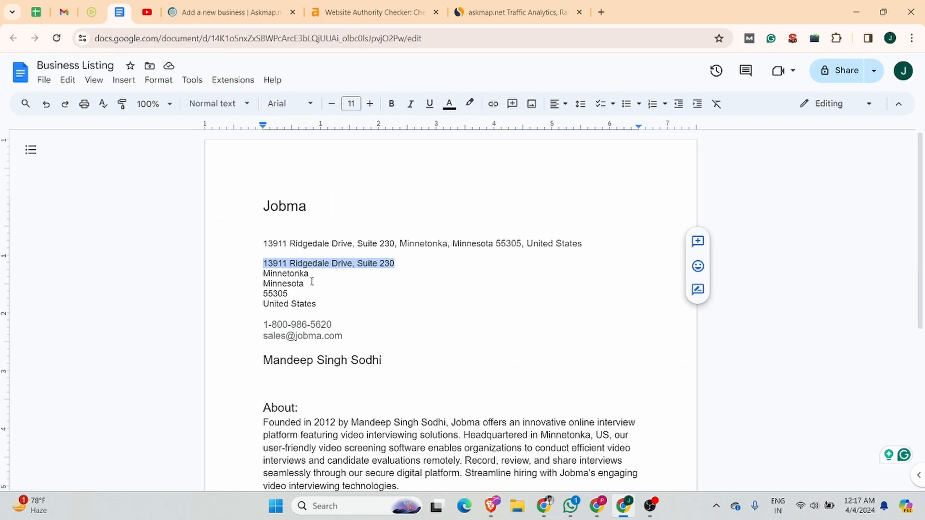
left_click_drag(320, 275, 225, 274)
left_click(229, 12)
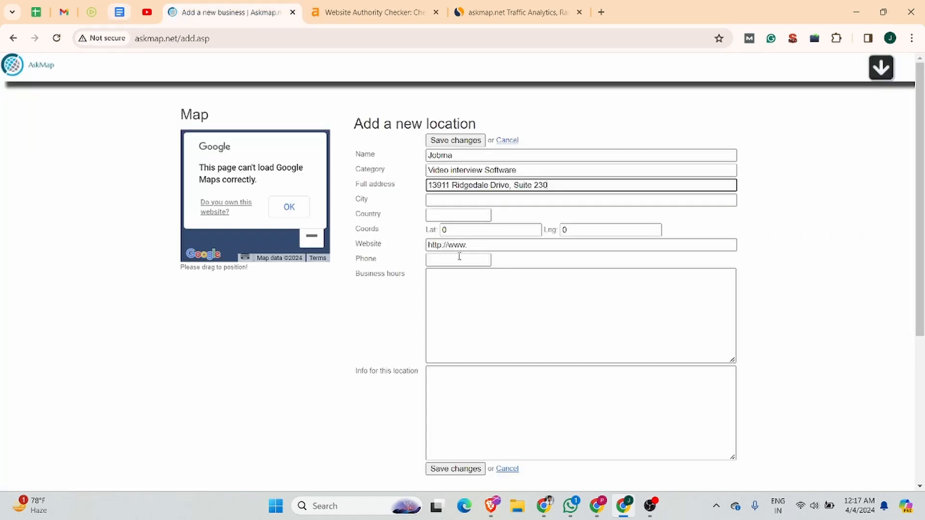
left_click(458, 200)
key("ctrl+v")
left_click(457, 215)
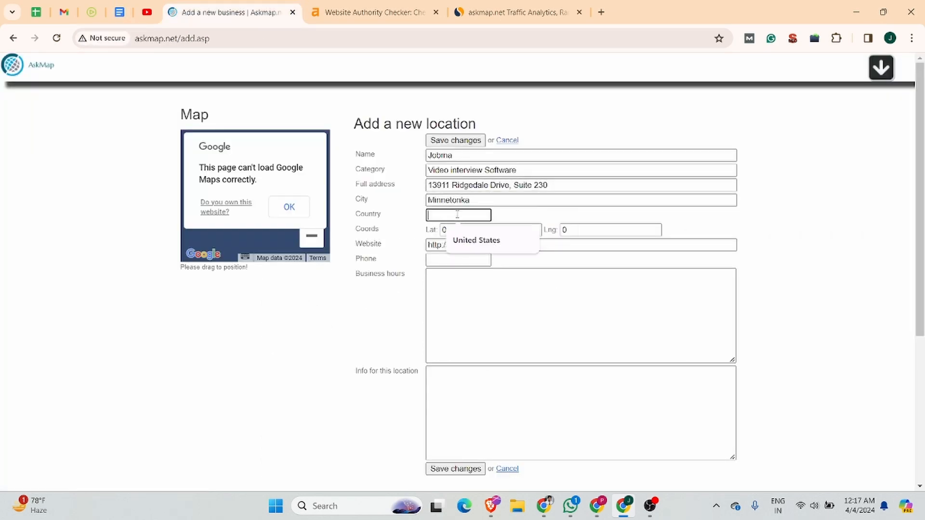
left_click(486, 241)
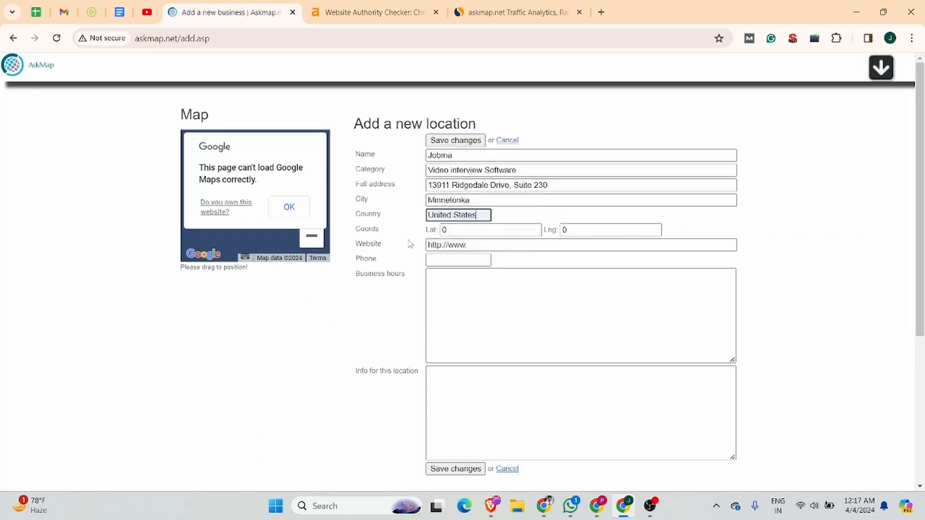
Copy Jobma's full one-line address from the listing document for a map lookup
left_click(467, 233)
left_click(597, 231)
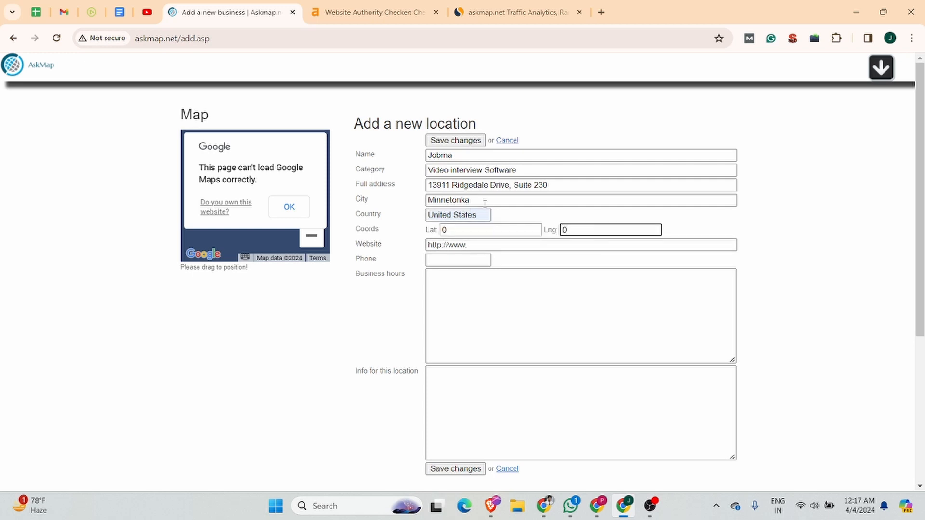
left_click(120, 12)
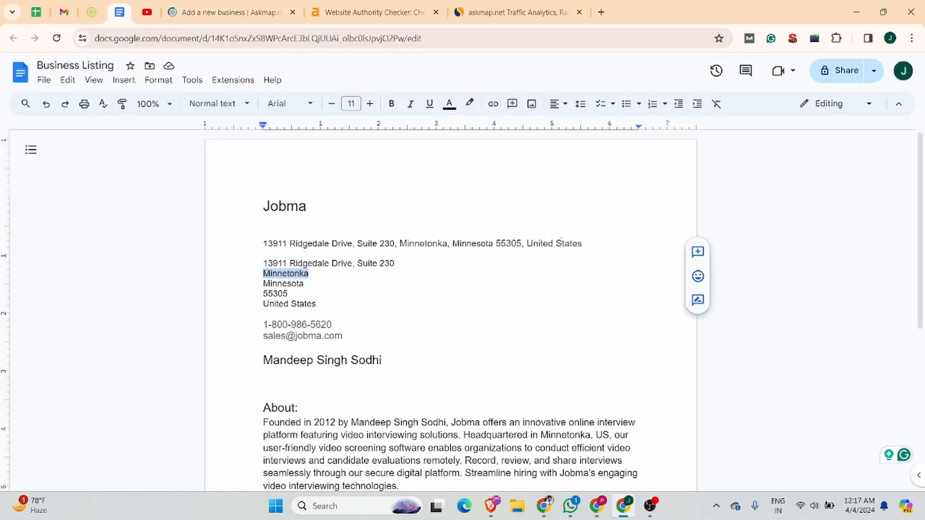
left_click_drag(611, 244, 243, 241)
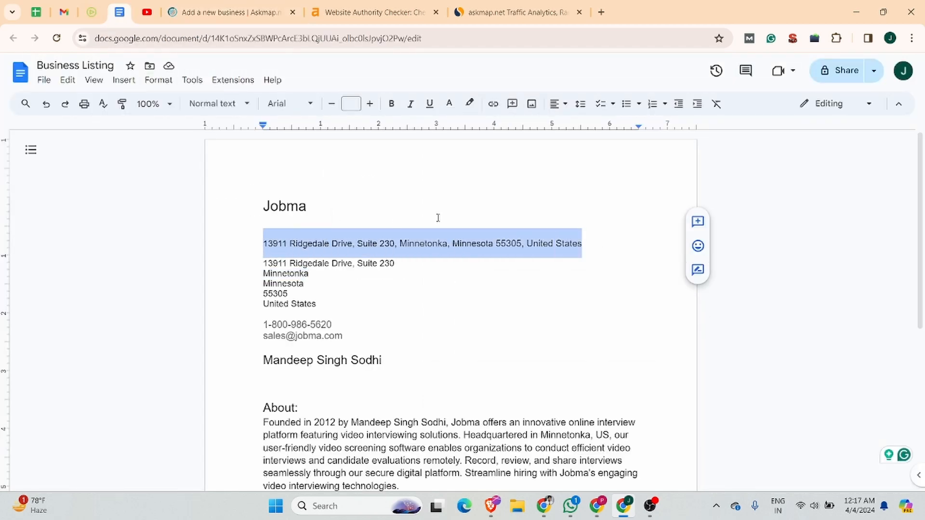
left_click(601, 12)
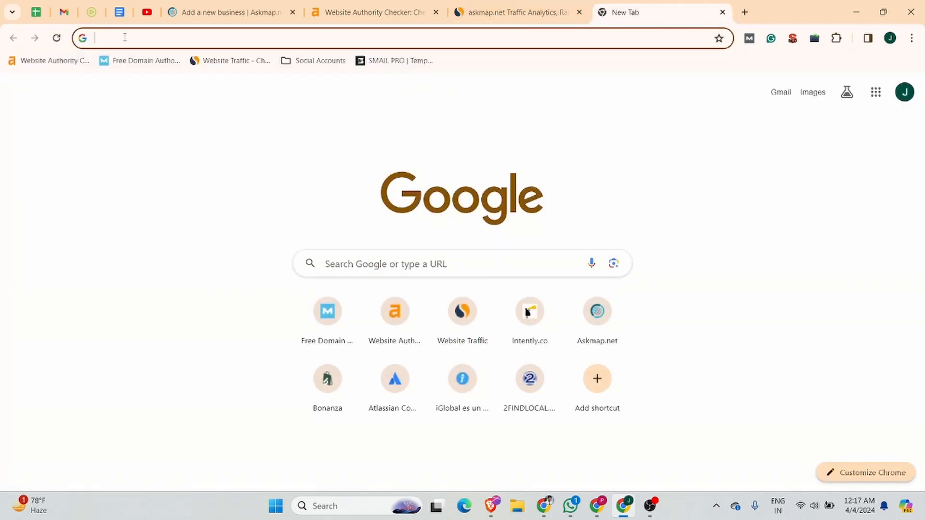
Search Google for 'mapp' in the new tab, then select the query to replace it
type("map")
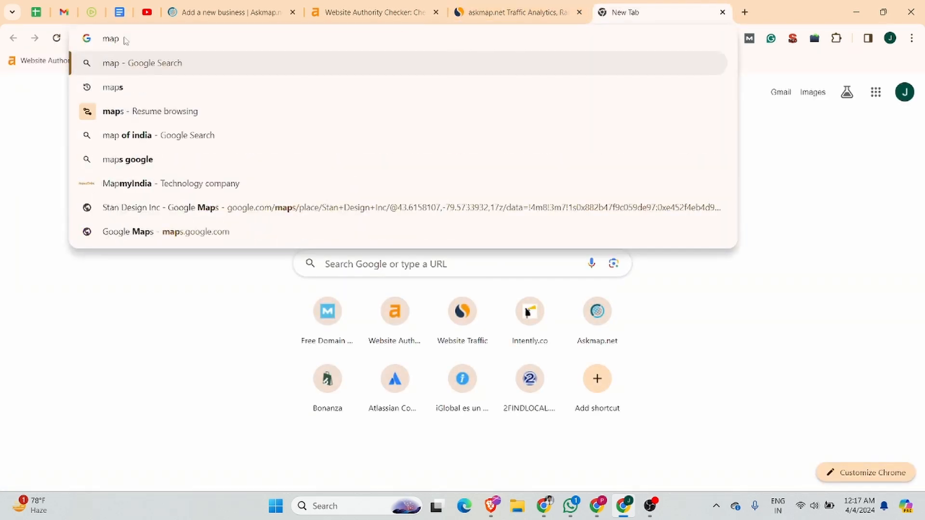
type("p")
key("Return")
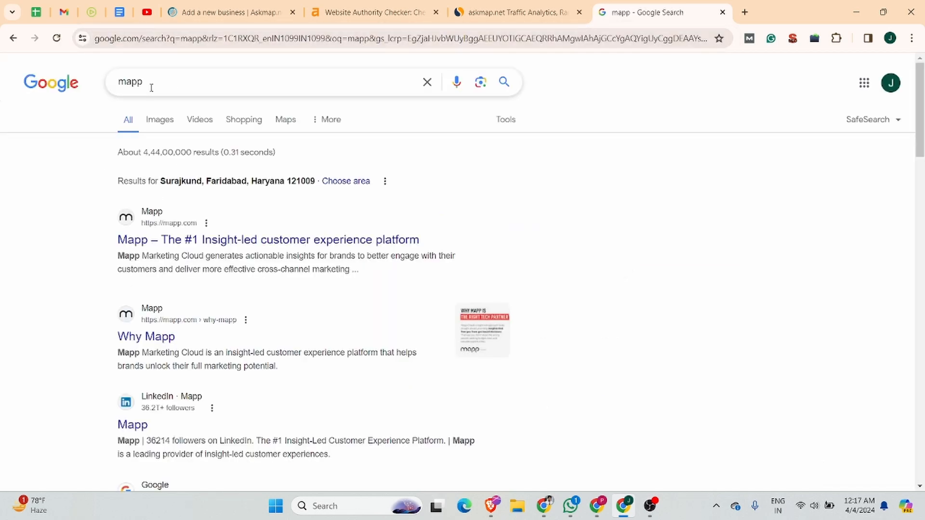
left_click_drag(145, 82, 108, 82)
type("goog")
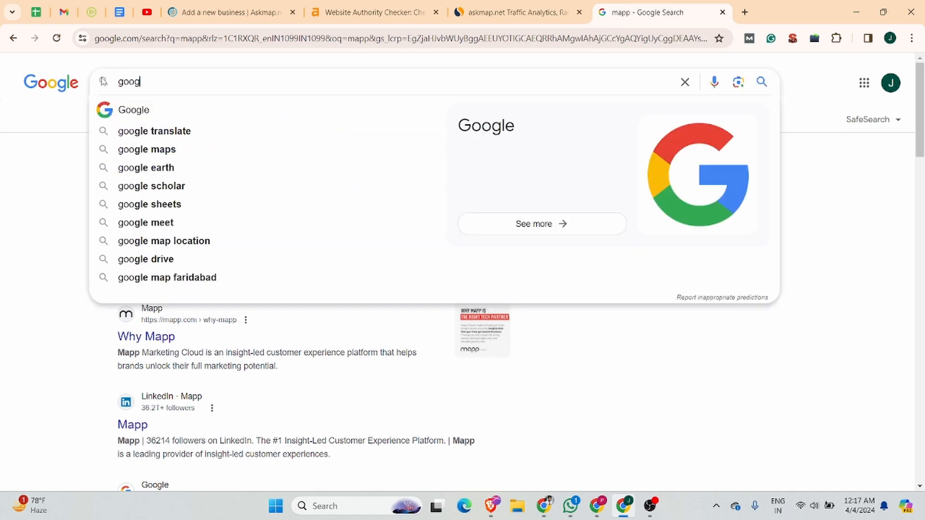
type("le maps")
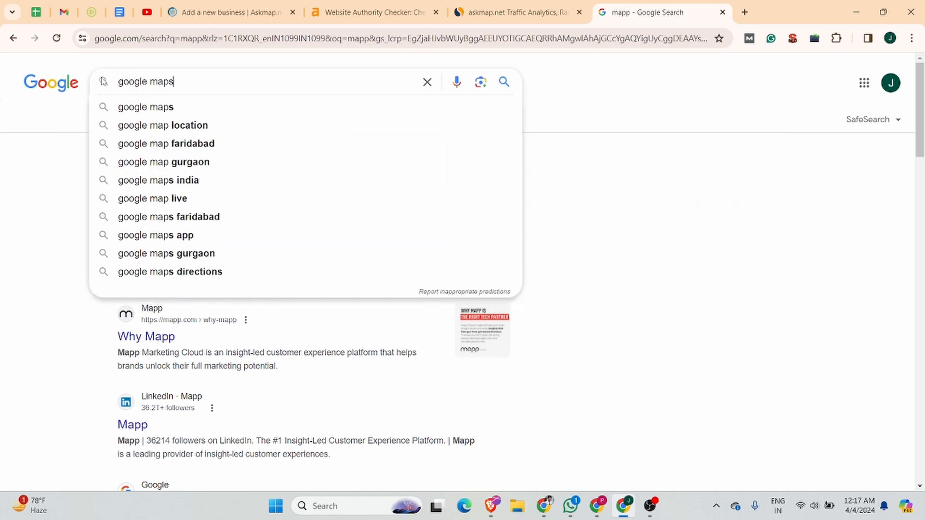
key("Return")
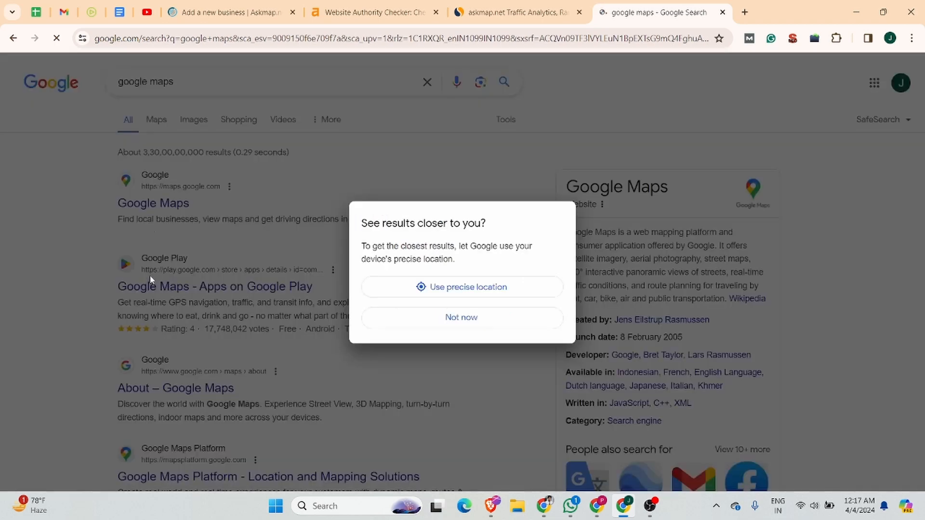
left_click(476, 319)
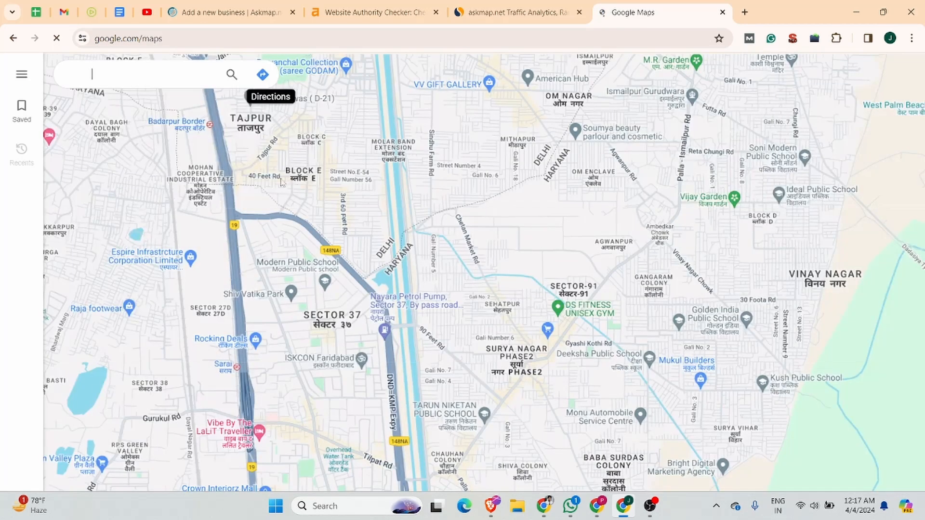
left_click(86, 70)
key("ctrl+v")
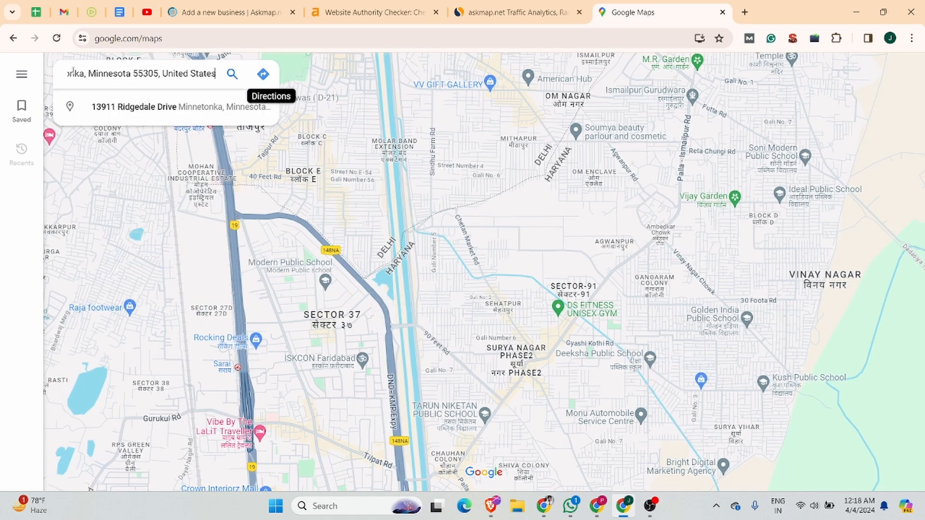
left_click(156, 106)
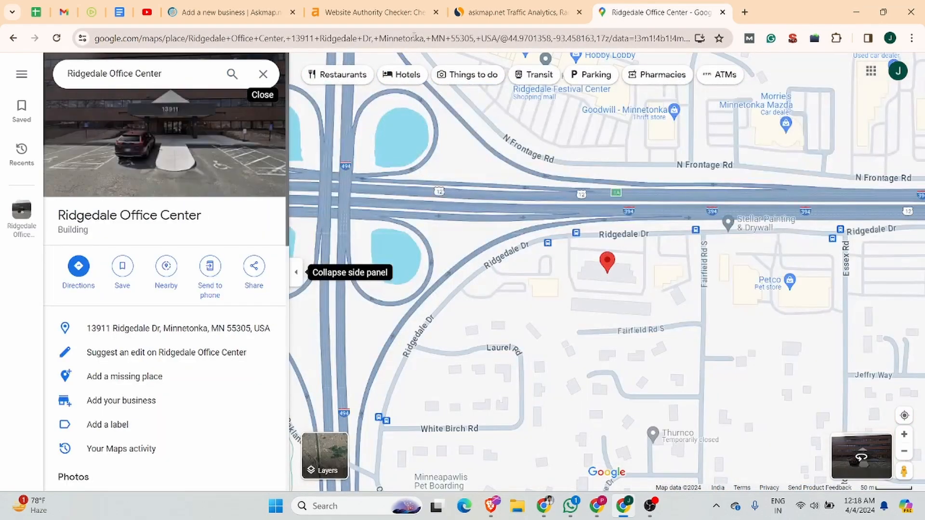
double_click(530, 38)
key("ctrl+c")
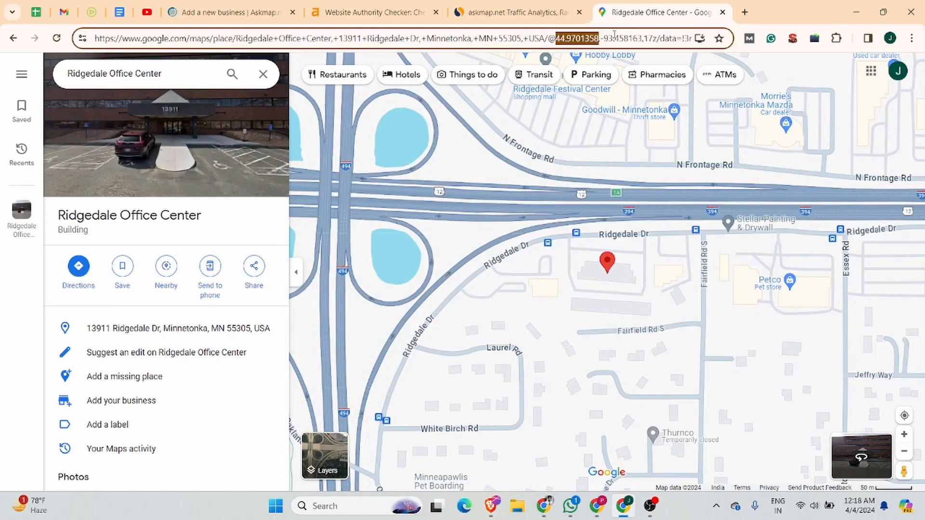
Paste latitude 44.9701358 into the Lat field, removing a stray leading zero
left_click(194, 10)
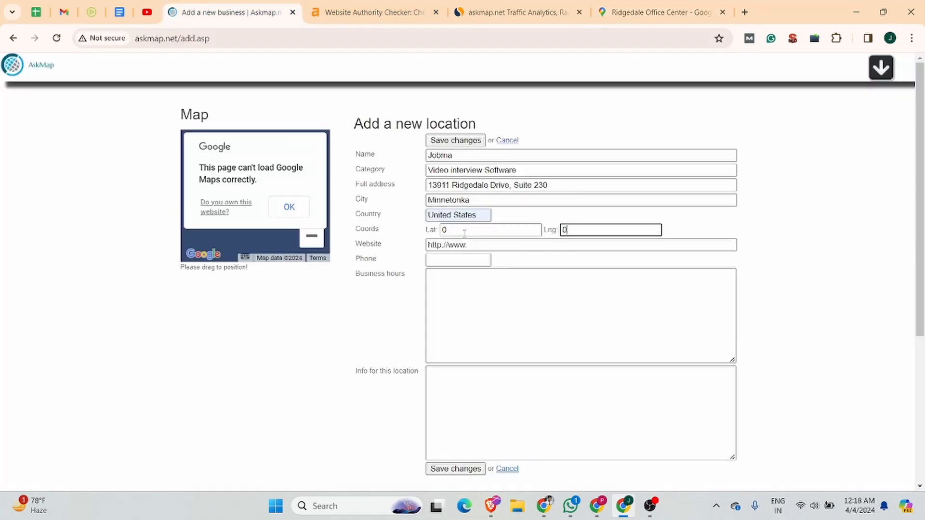
left_click(448, 230)
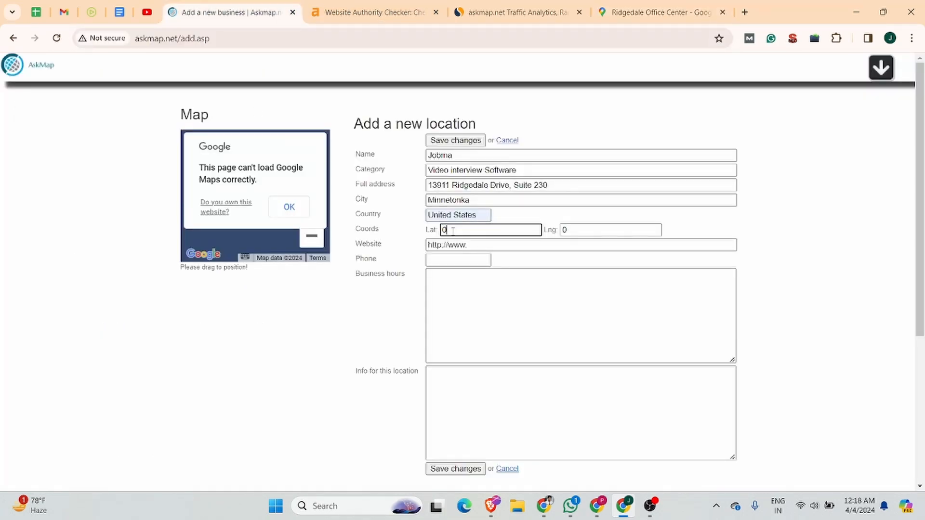
key("ctrl+v")
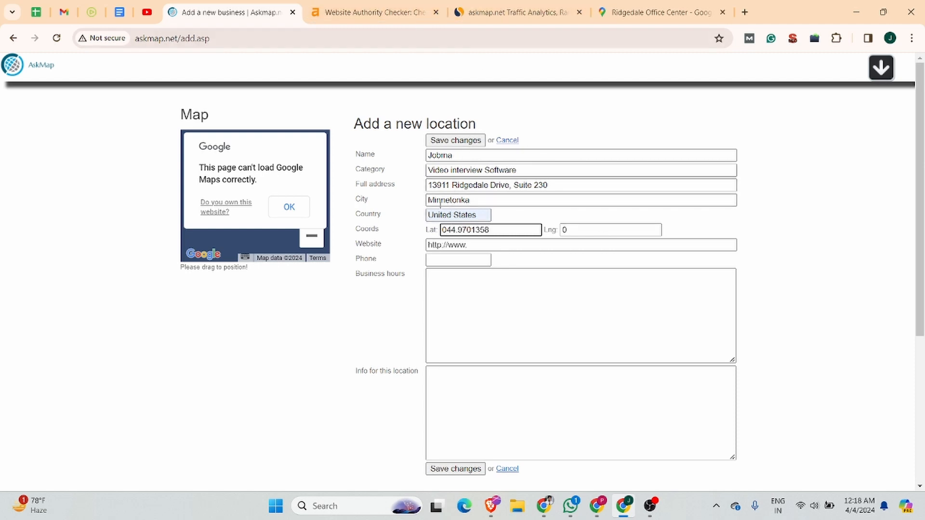
left_click(444, 230)
key("BackSpace")
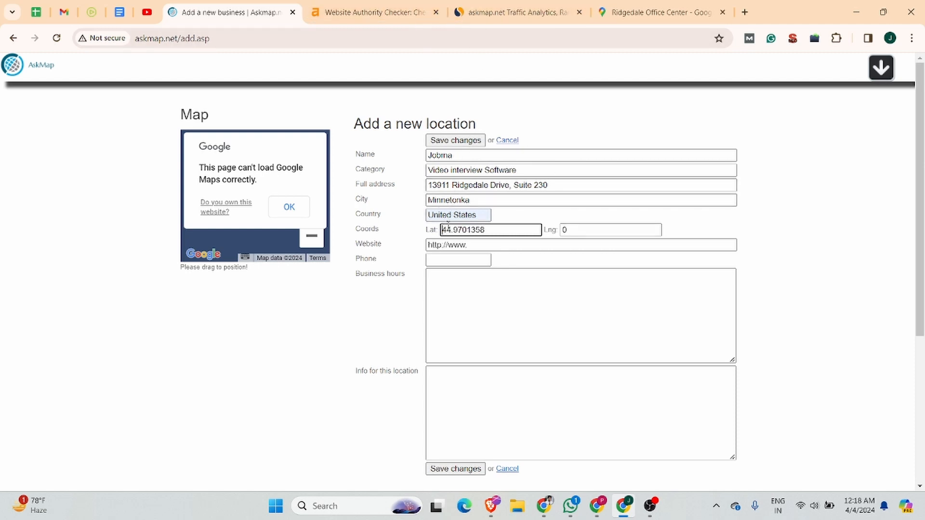
Copy the longitude from the Ridgedale map link and paste it into the Lng field as 93.458163,17
left_click(518, 12)
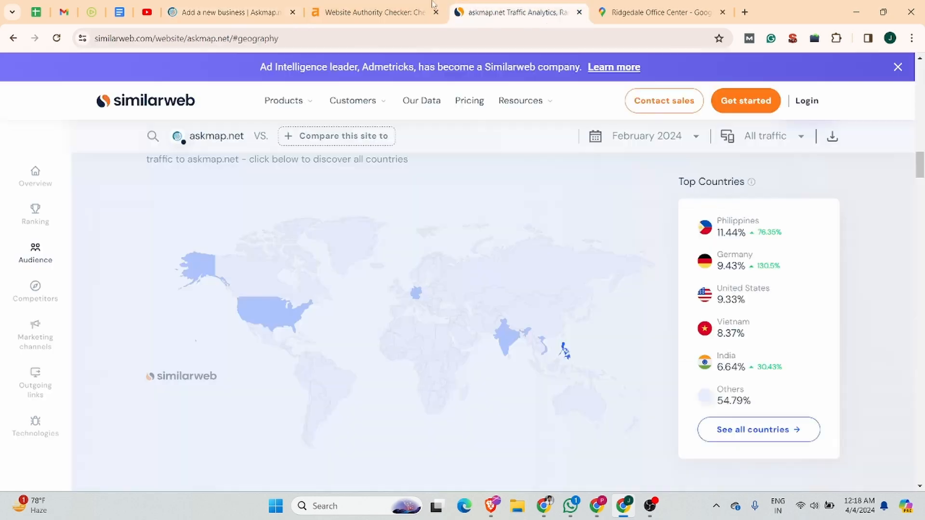
left_click(674, 5)
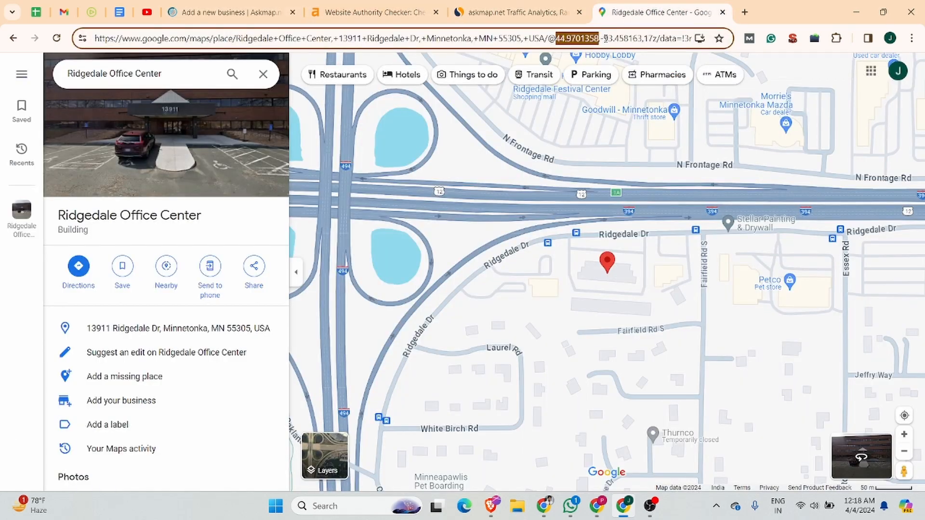
left_click_drag(603, 38, 653, 36)
key("ctrl+c")
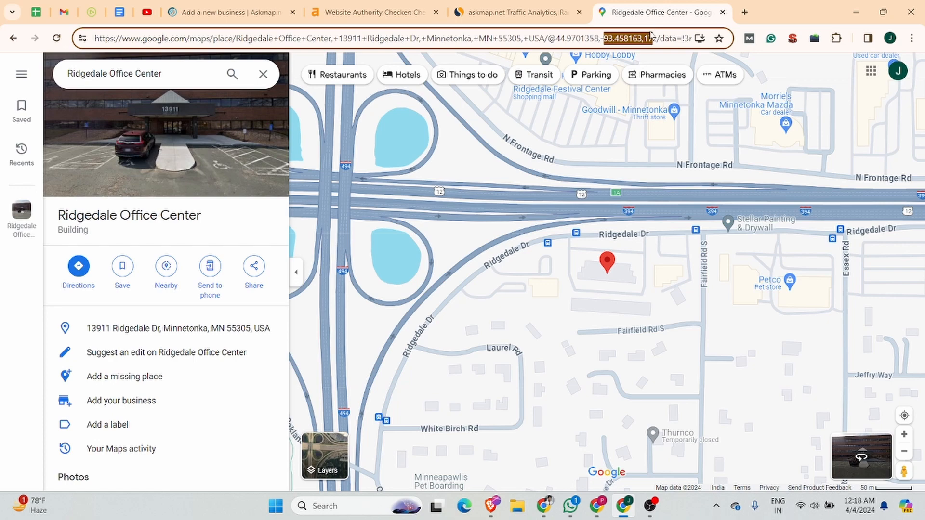
left_click(200, 10)
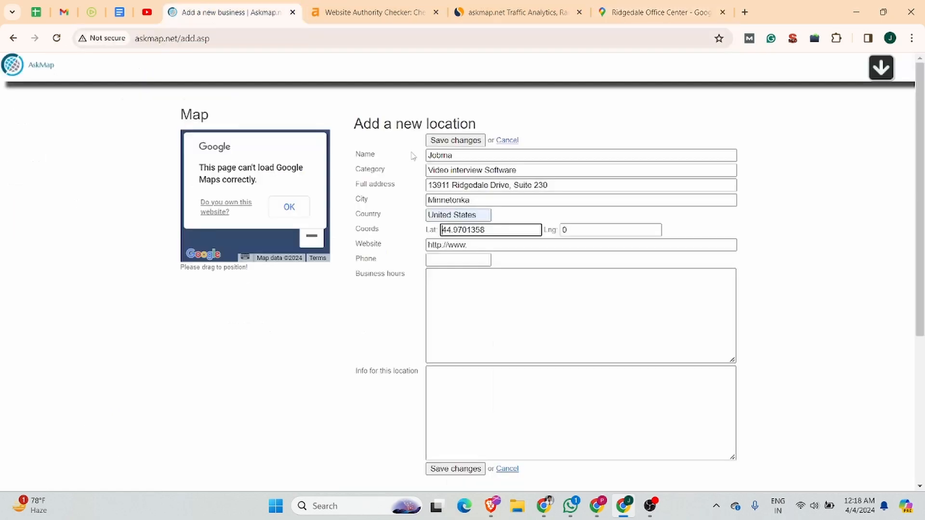
double_click(585, 235)
key("ctrl+v")
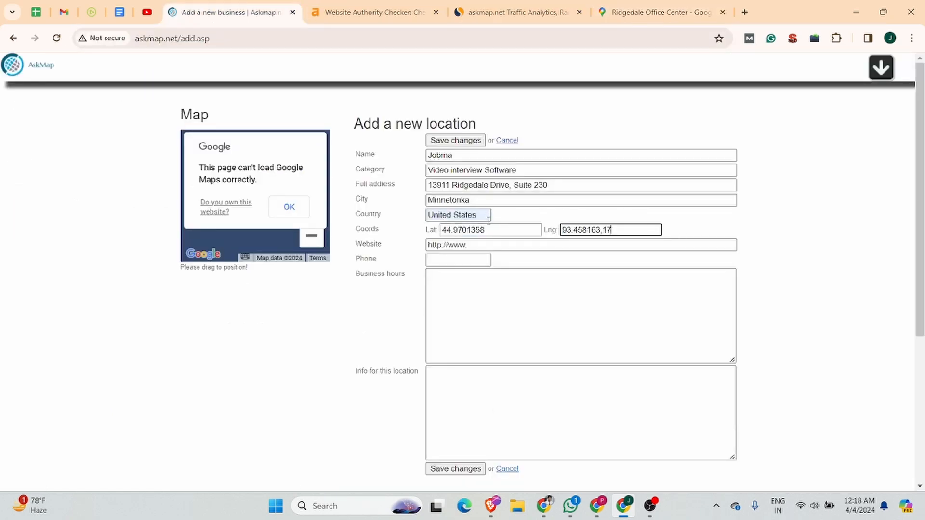
key("Tab")
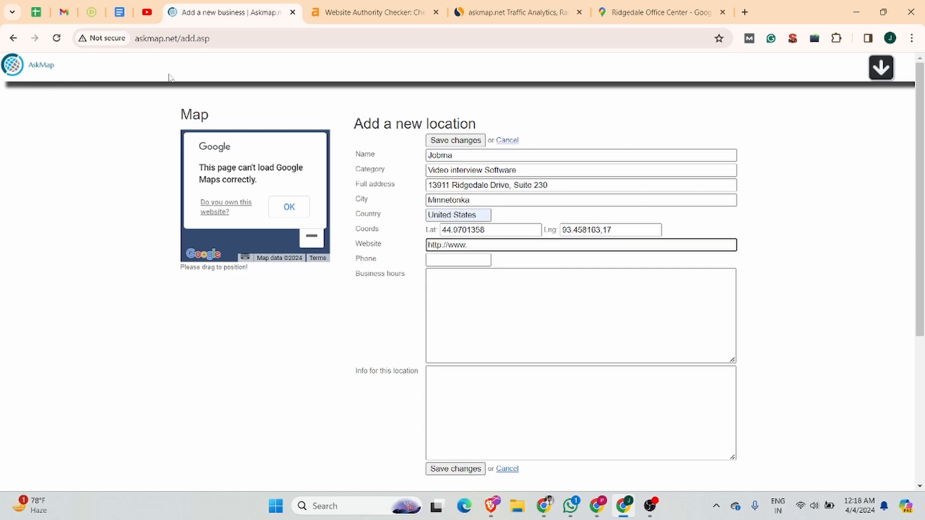
left_click(91, 12)
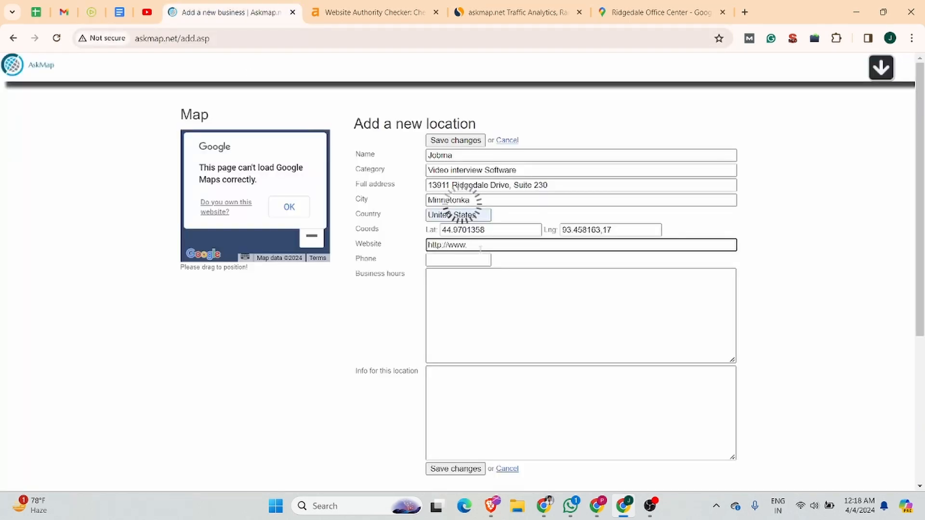
left_click_drag(469, 247, 413, 250)
left_click(450, 264)
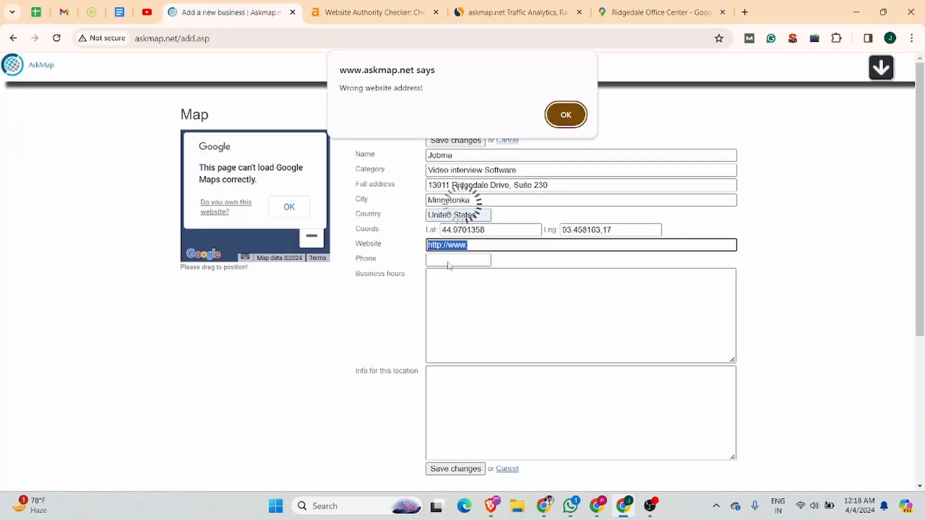
left_click(567, 115)
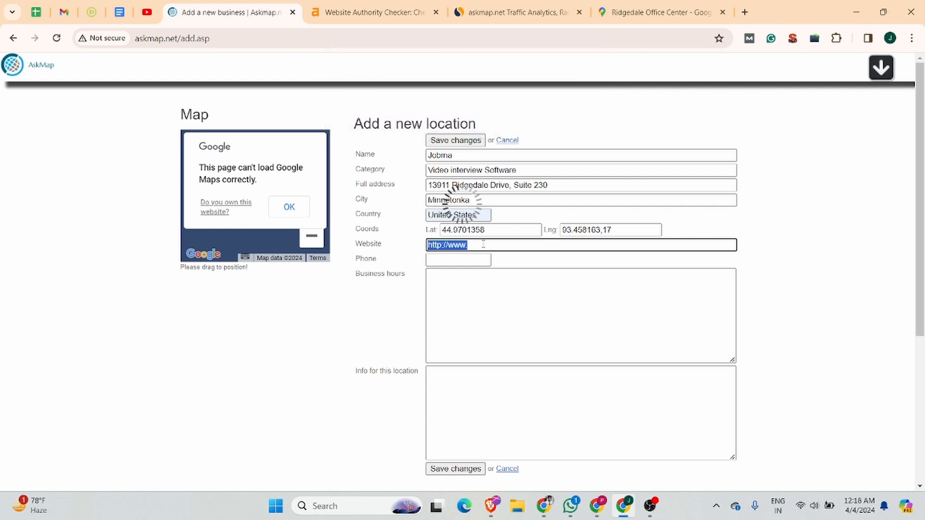
key("BackSpace")
type("https://www.jobma.com/")
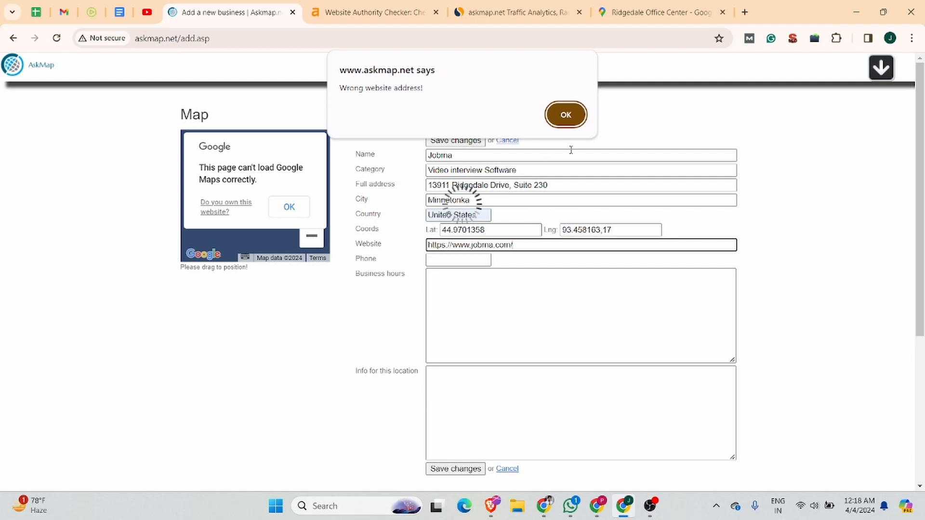
left_click(565, 121)
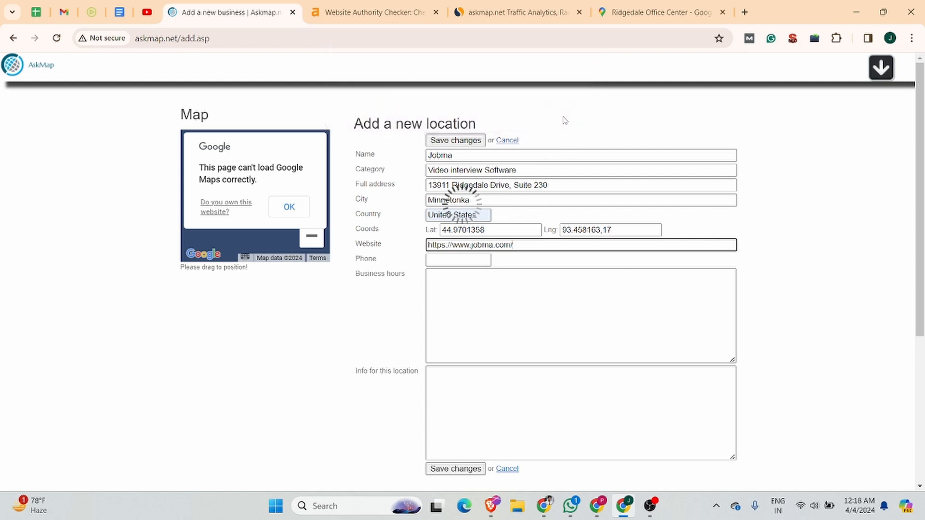
Paste Jobma's live and pre-recorded video interview description as the location info
left_click(528, 259)
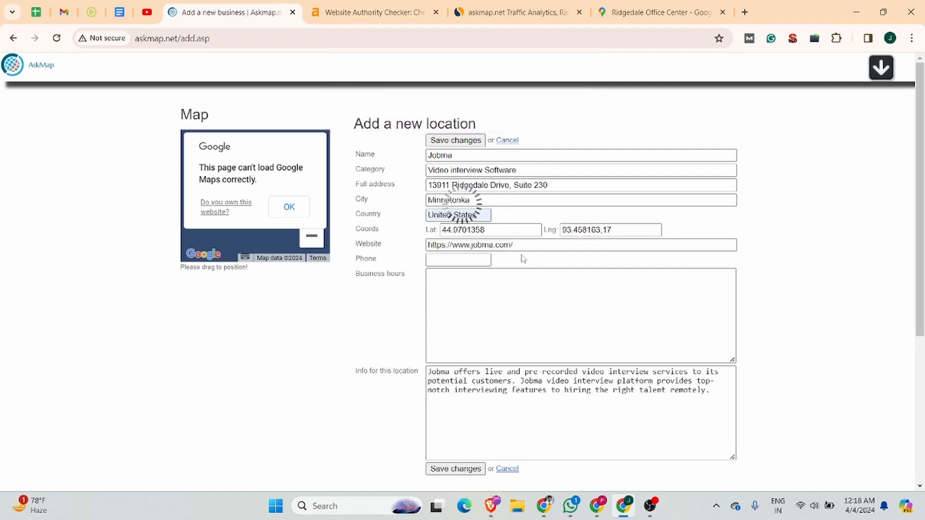
scroll(495, 380, "down", 1)
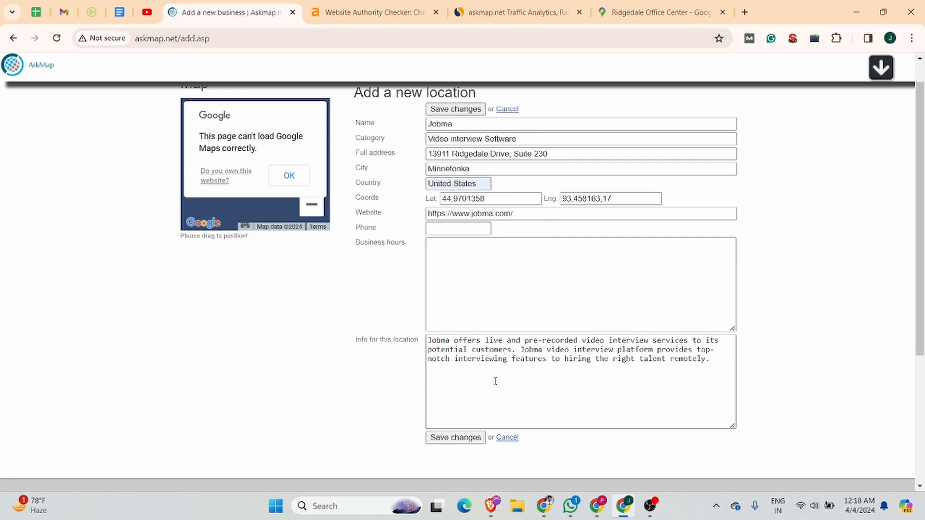
left_click(472, 241)
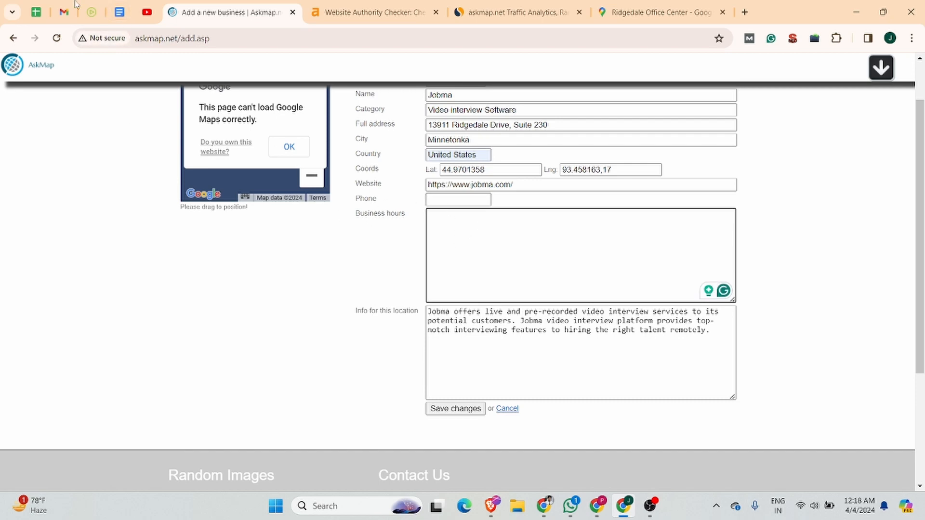
Search Google for jobma and read its hours: 8:30 am–5:30 pm weekdays, closed weekends
left_click(118, 8)
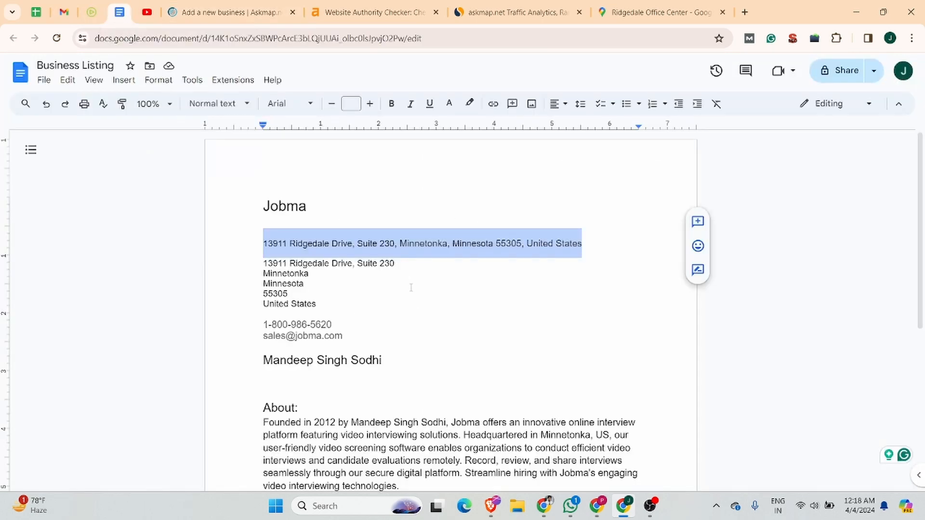
scroll(412, 289, "down", 5)
scroll(412, 289, "up", 4)
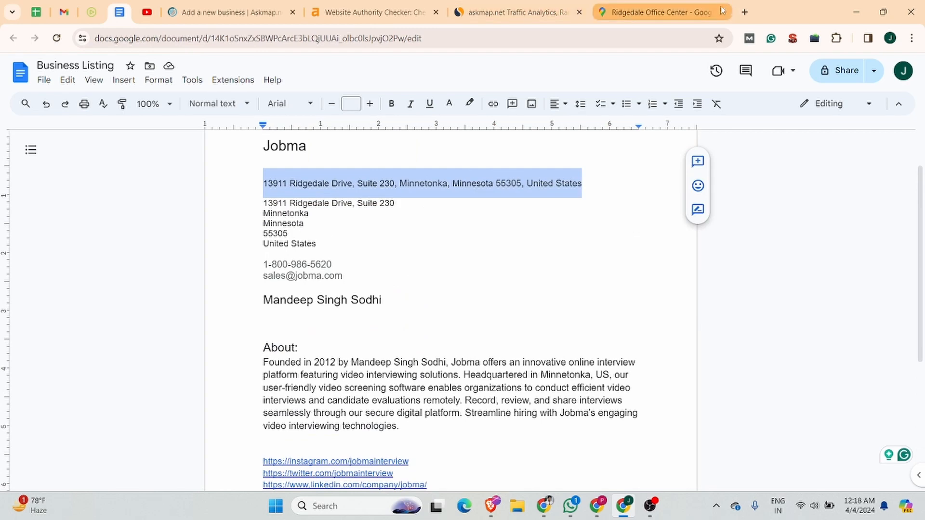
left_click(636, 7)
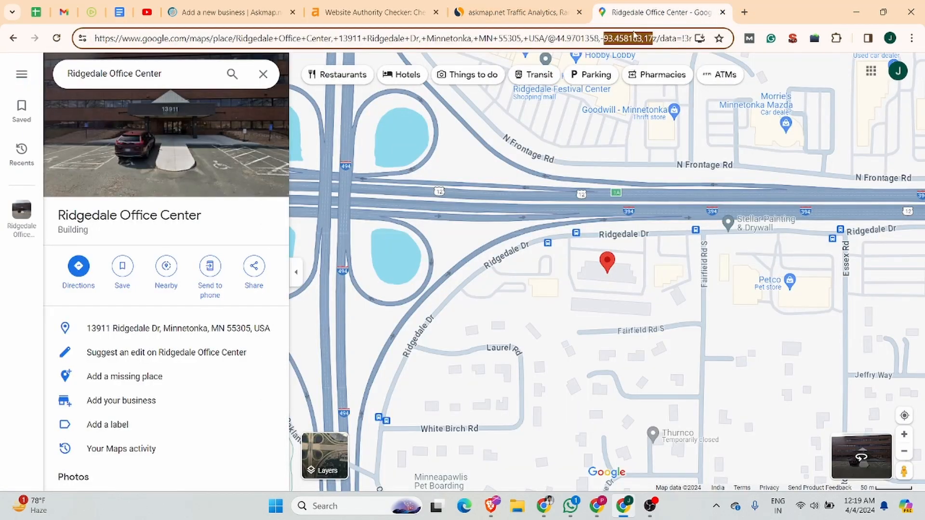
left_click(742, 7)
type("jobma.com")
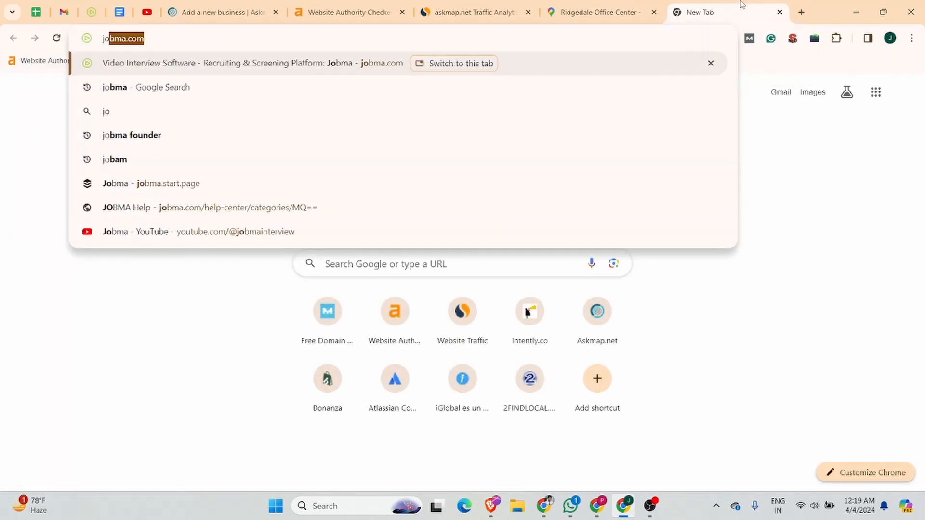
key("Return")
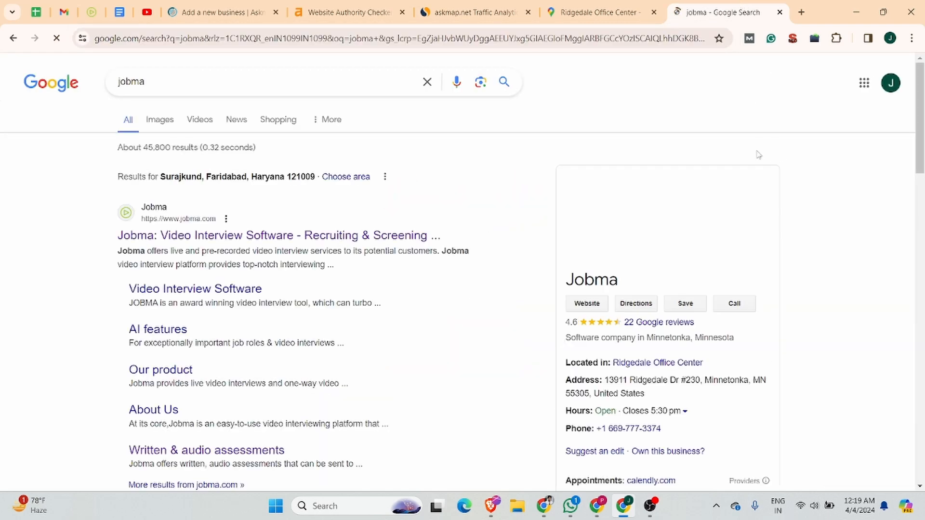
scroll(749, 231, "down", 3)
left_click(684, 291)
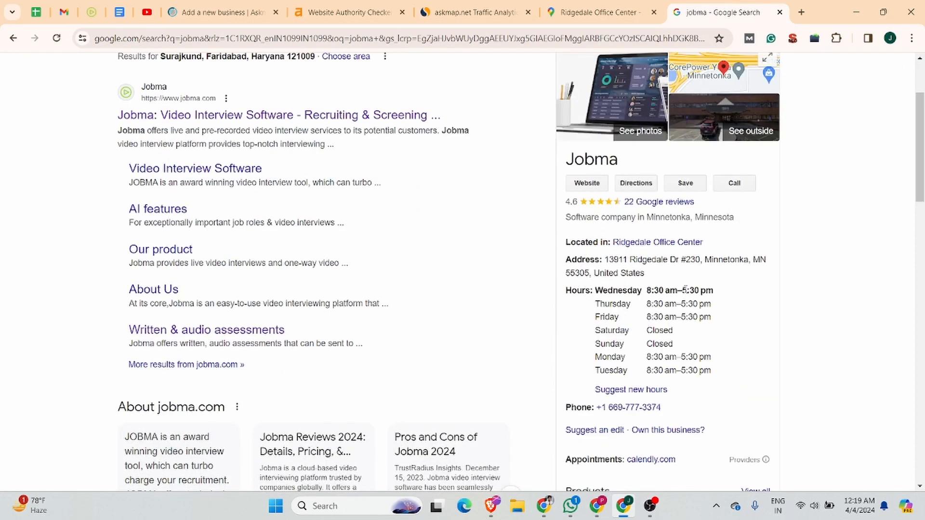
left_click_drag(648, 305, 710, 304)
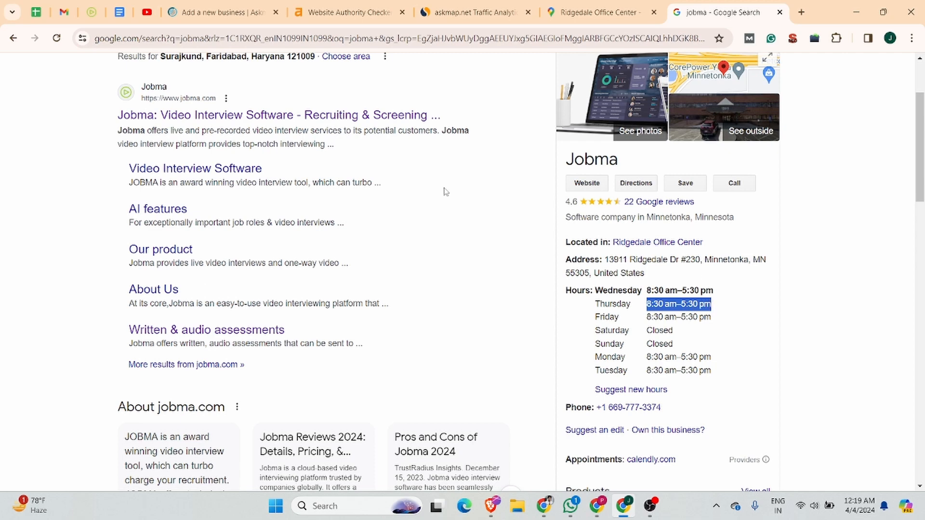
left_click(200, 12)
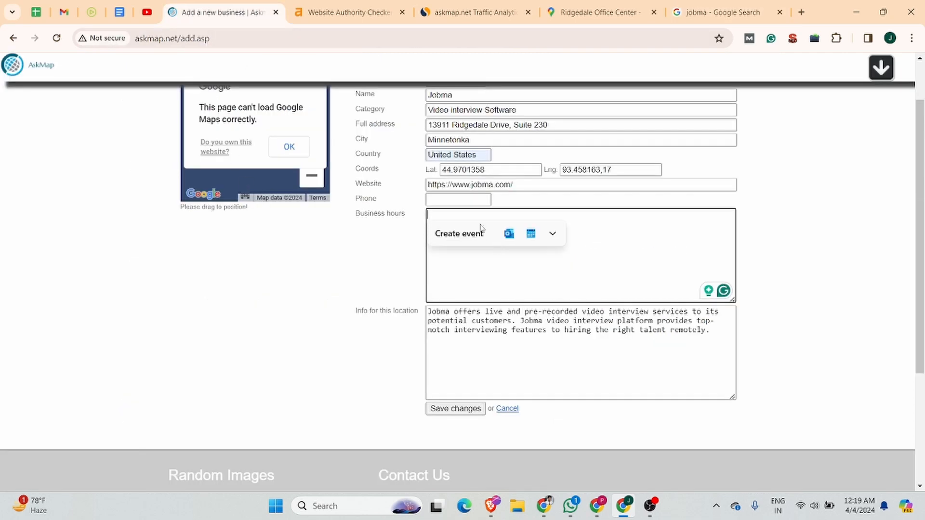
Fill Business hours with 'Monday to Friday: 8:30 am-5:30 pm' and 'Saturday and Sunday: Closed'
type("Monday to ")
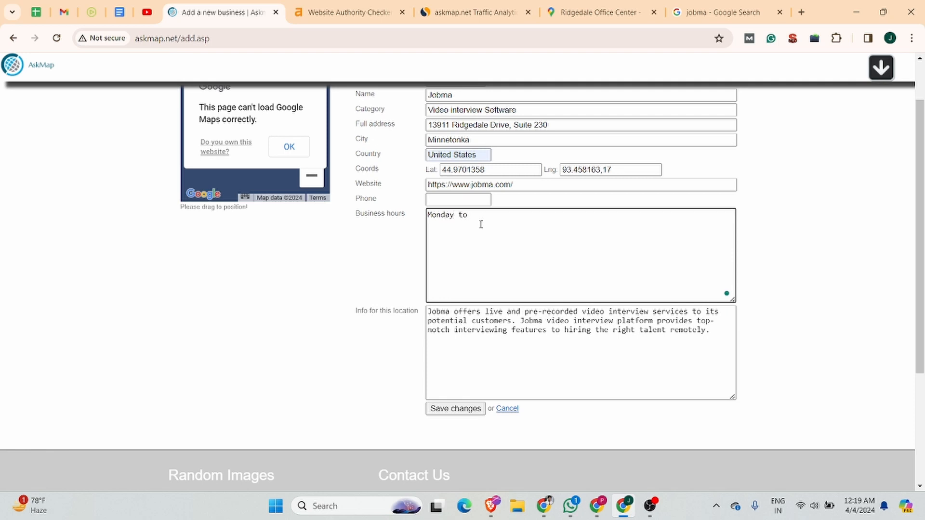
type("Friday -")
type("8:30 am-5:30 pm")
type("Saturday a")
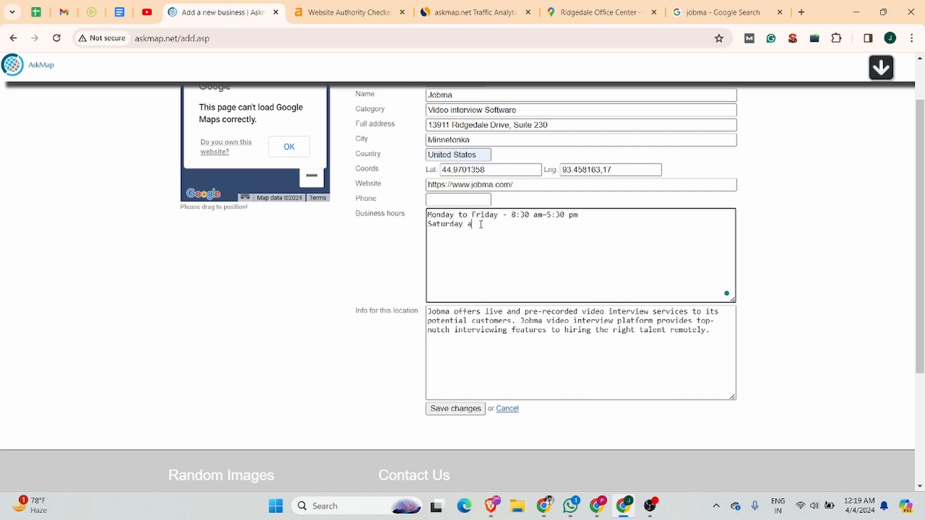
type("nd Sunday: Closed")
left_click_drag(507, 216, 498, 216)
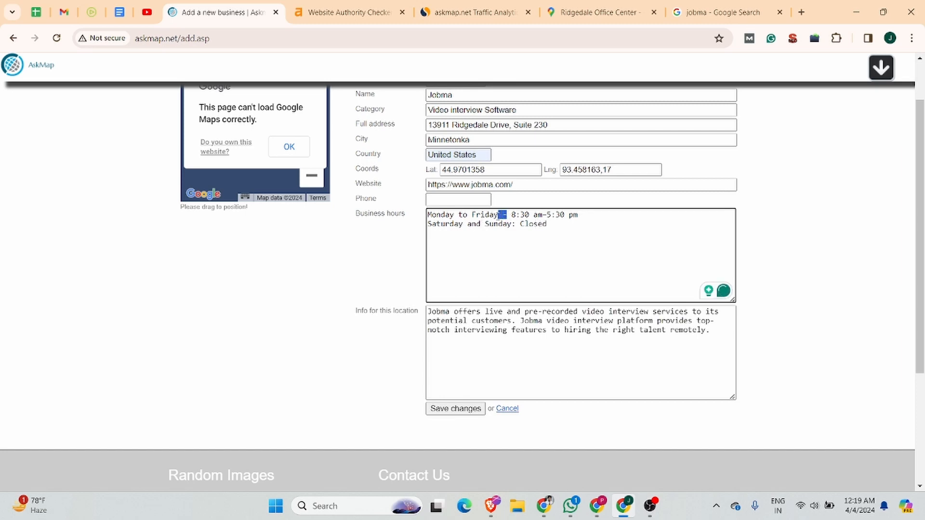
type(":")
scroll(449, 357, "down", 1)
scroll(449, 357, "down", 2)
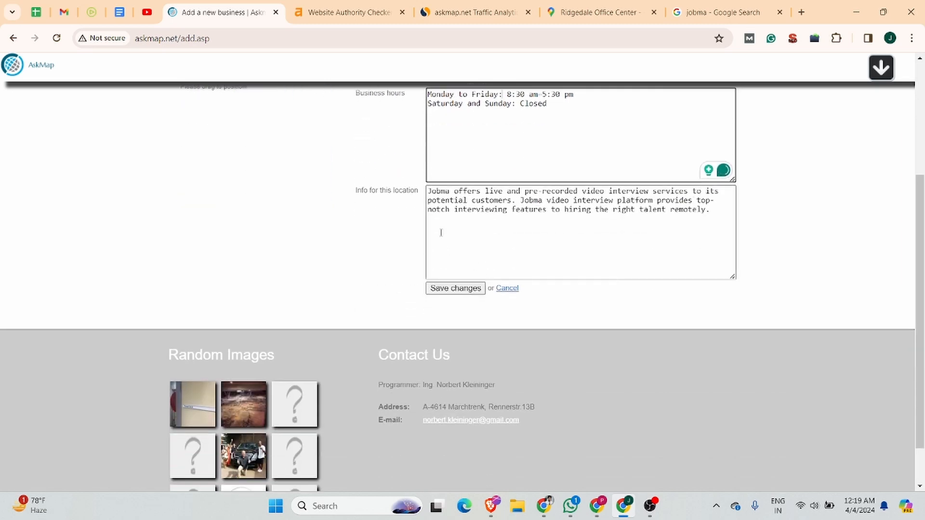
Copy the About paragraph from the Business Listing document
left_click(120, 12)
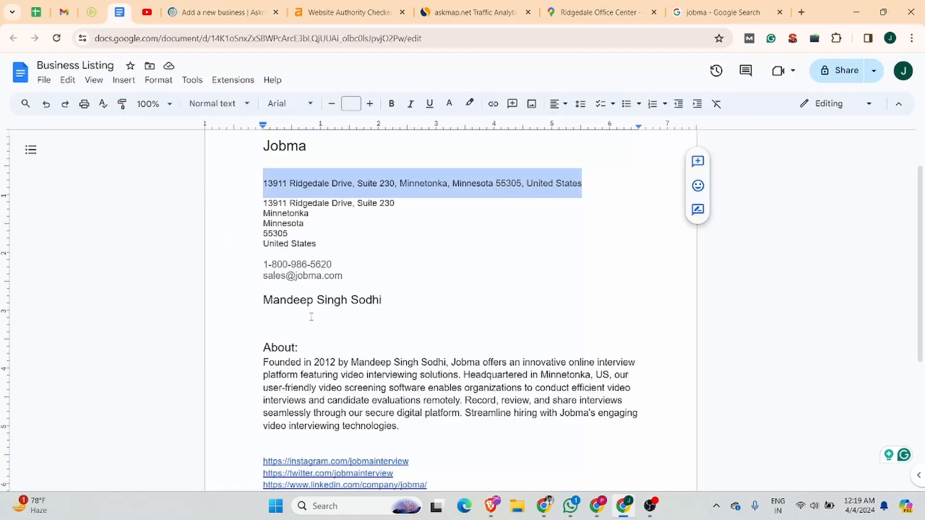
scroll(311, 317, "down", 3)
left_click_drag(404, 309, 241, 238)
key("ctrl+c")
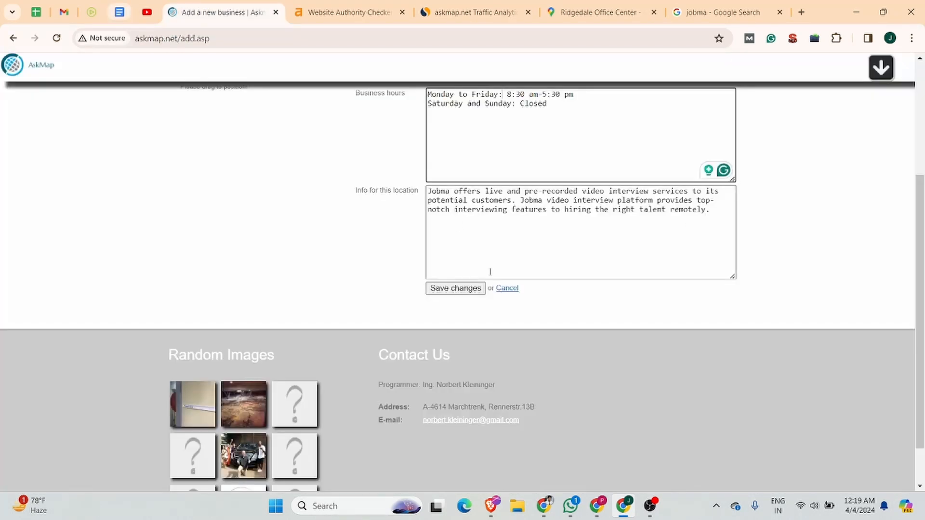
Replace the short Jobma description with the About paragraph and save the new location
left_click(222, 12)
left_click_drag(703, 211, 395, 190)
key("ctrl+v")
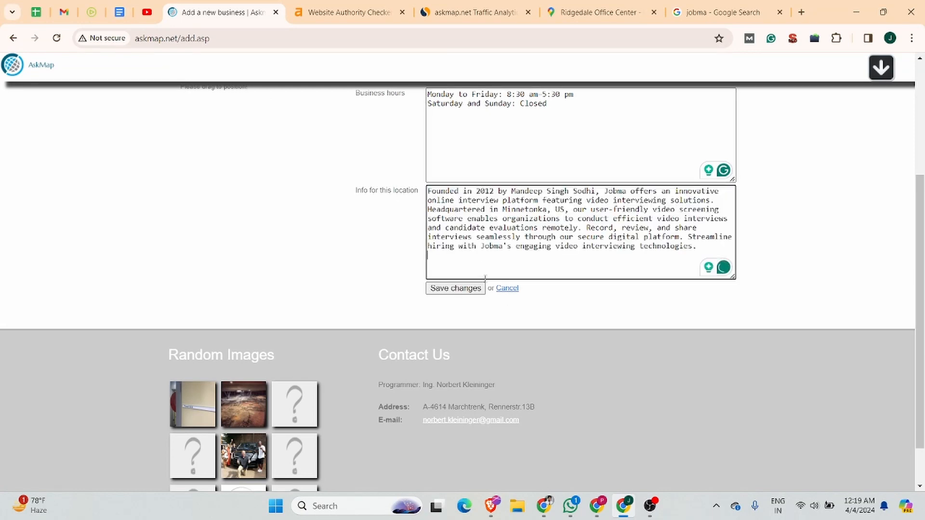
left_click(457, 292)
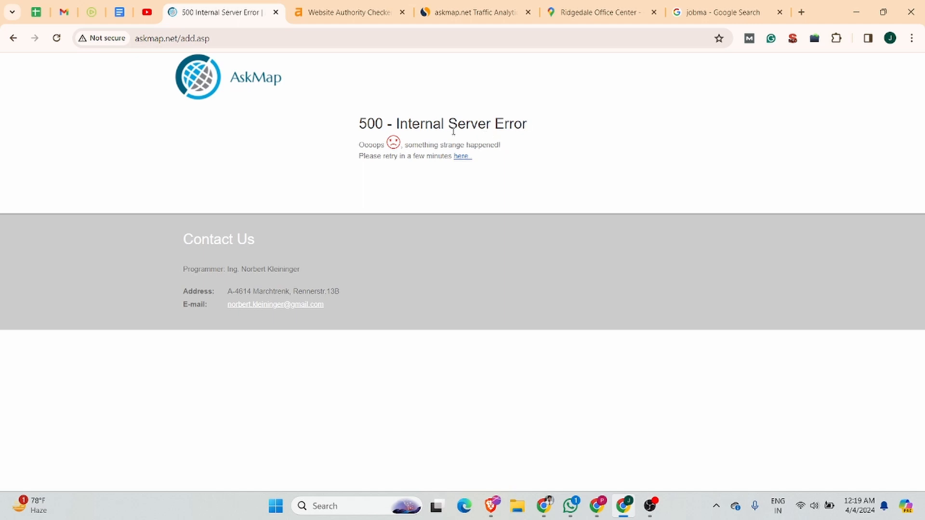
Follow the 'here' link on the 500 Internal Server Error page to reload AskMap.net
left_click(464, 158)
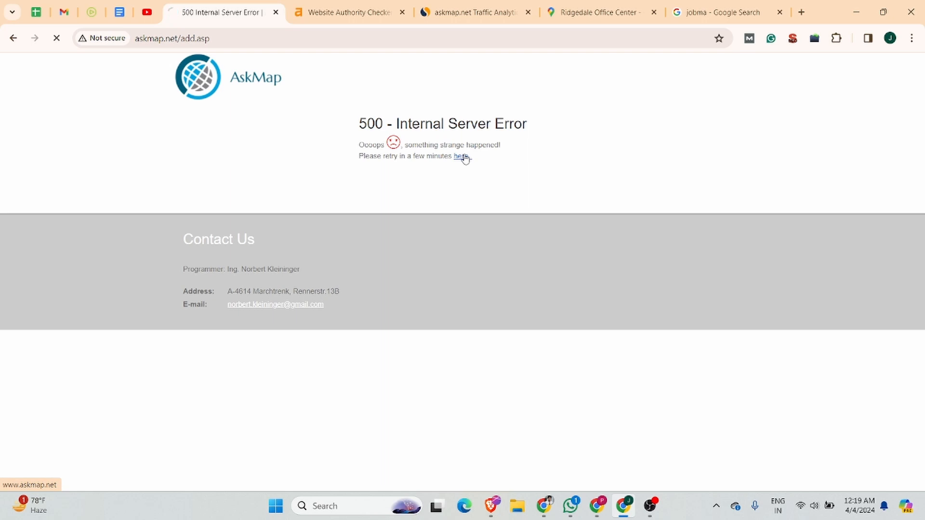